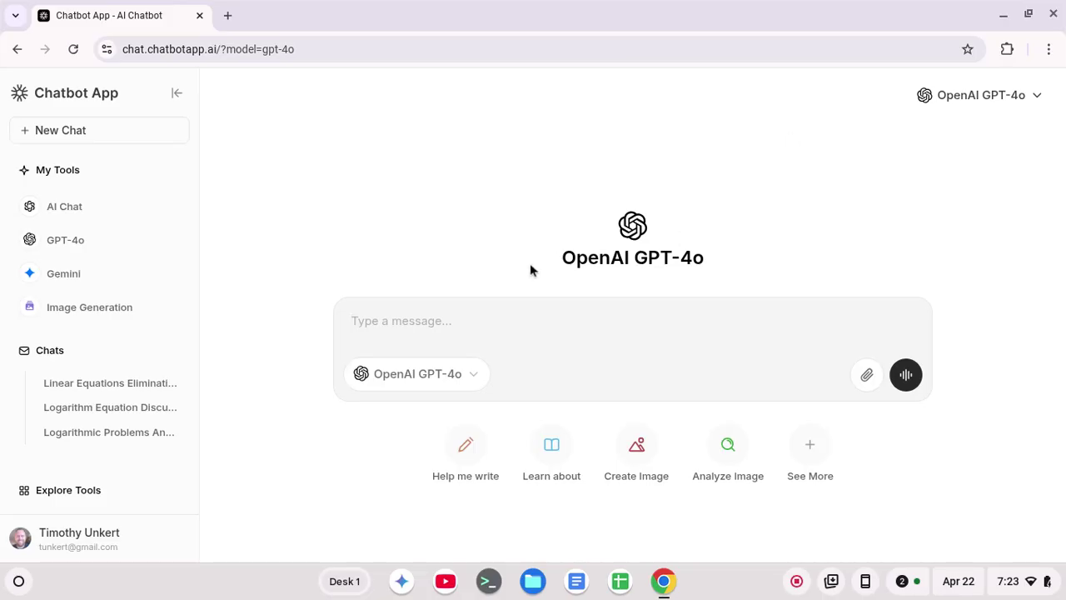
Keep GPT-4o as the model and ask it for an Algebra I x/y data table for linear functions
left_click(1045, 101)
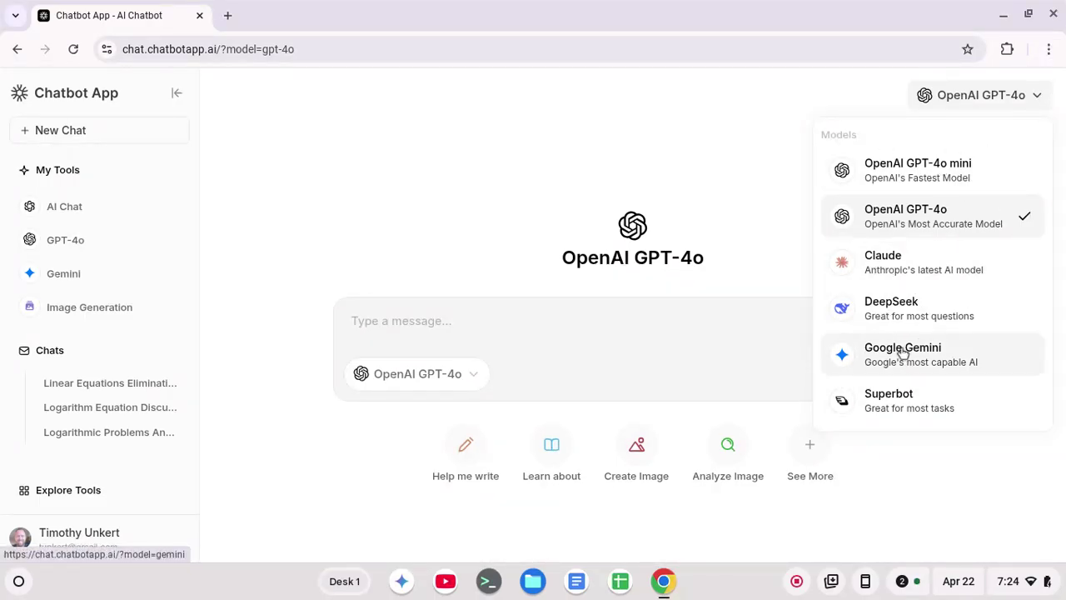
left_click(794, 109)
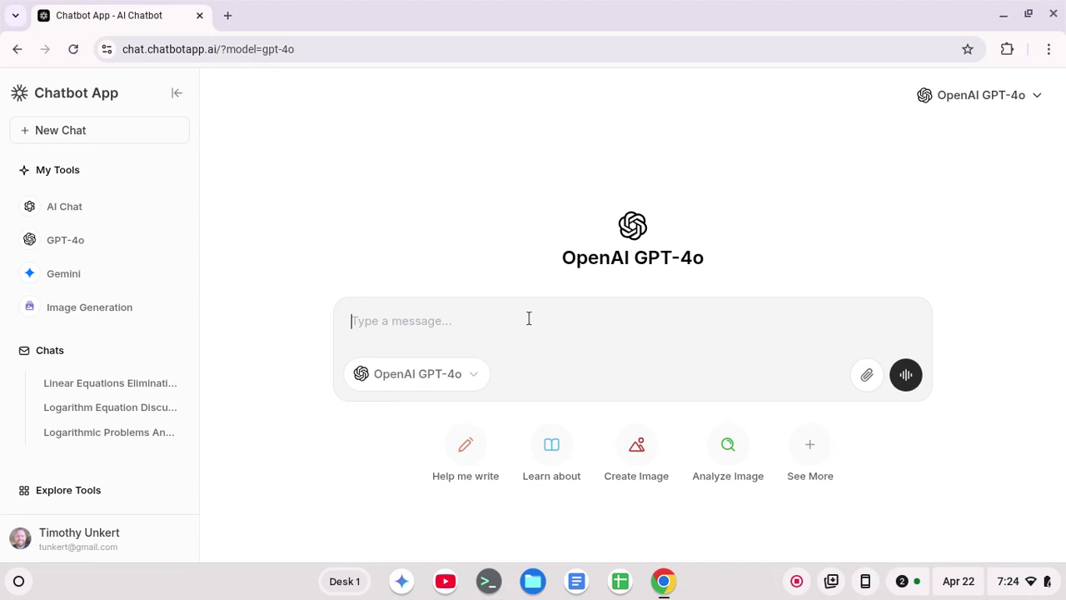
type("Gi")
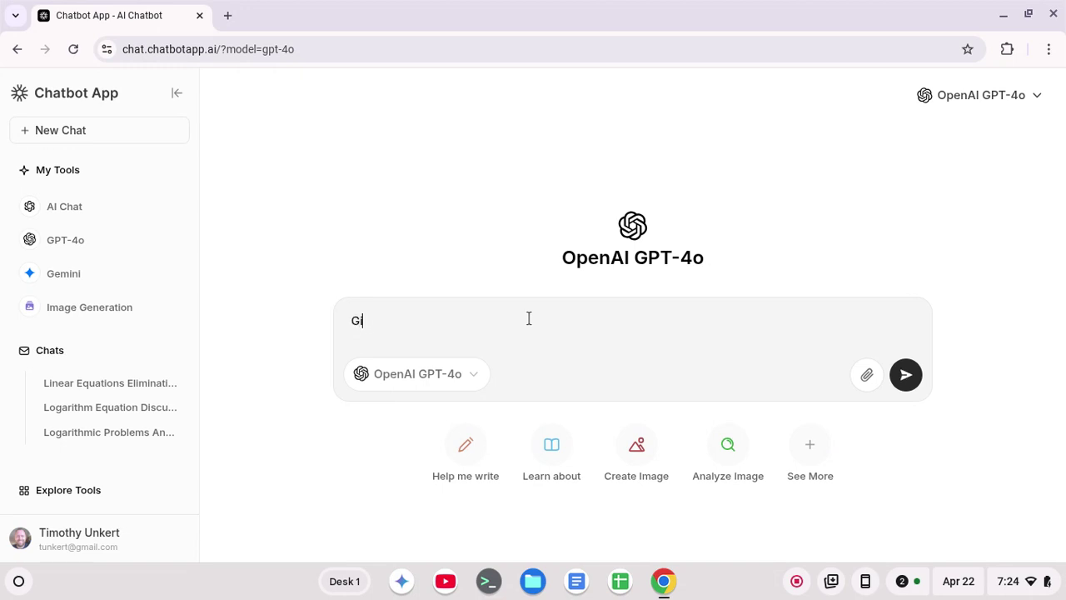
type("ve me some data in ta")
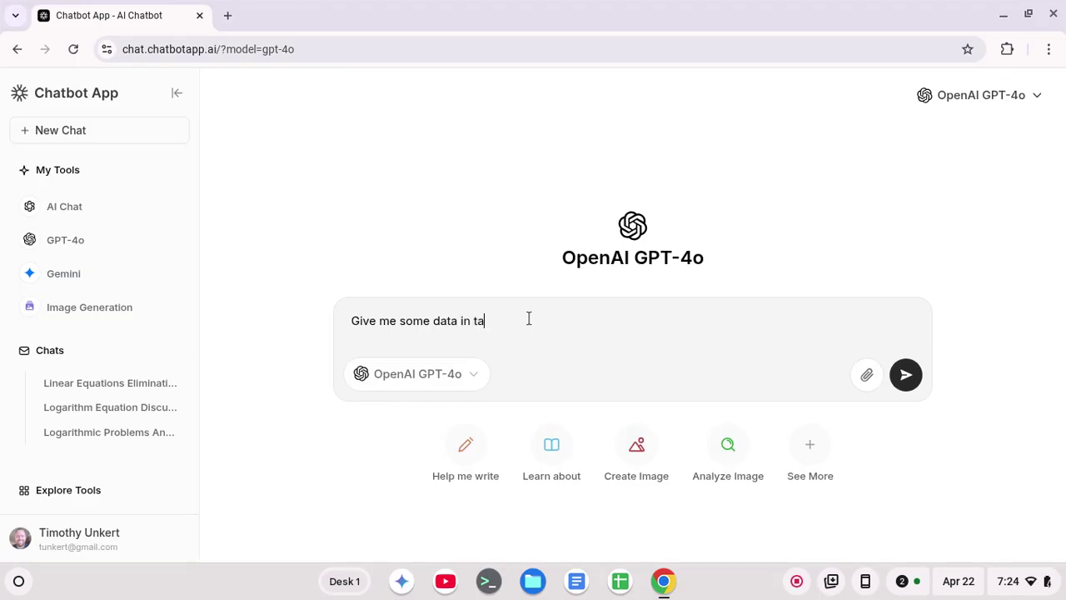
type("ble form that can be used ")
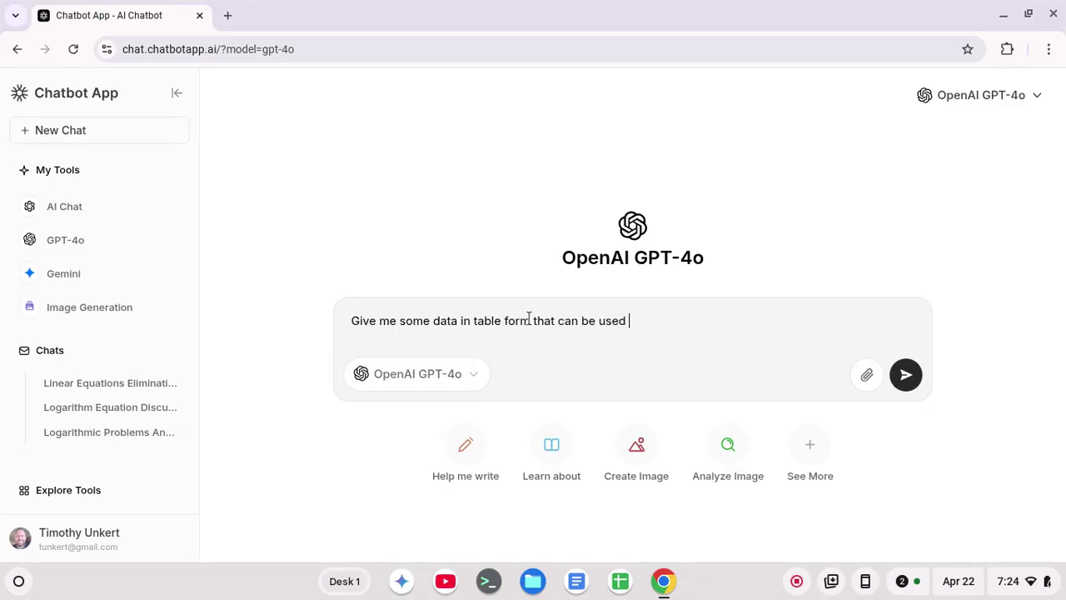
type("for students in Algebra I t")
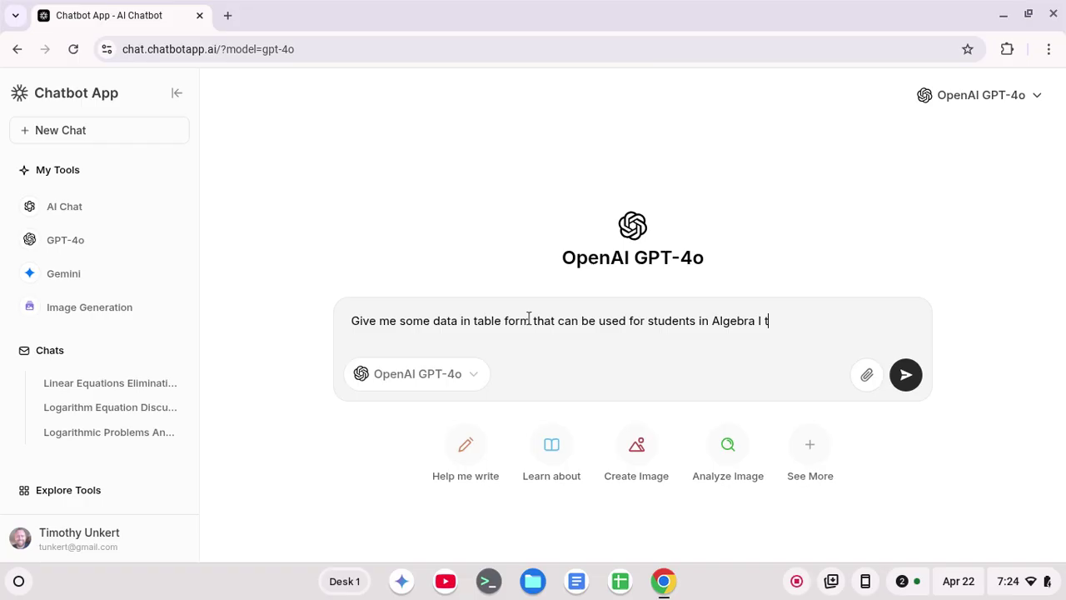
type("o create linear functions.")
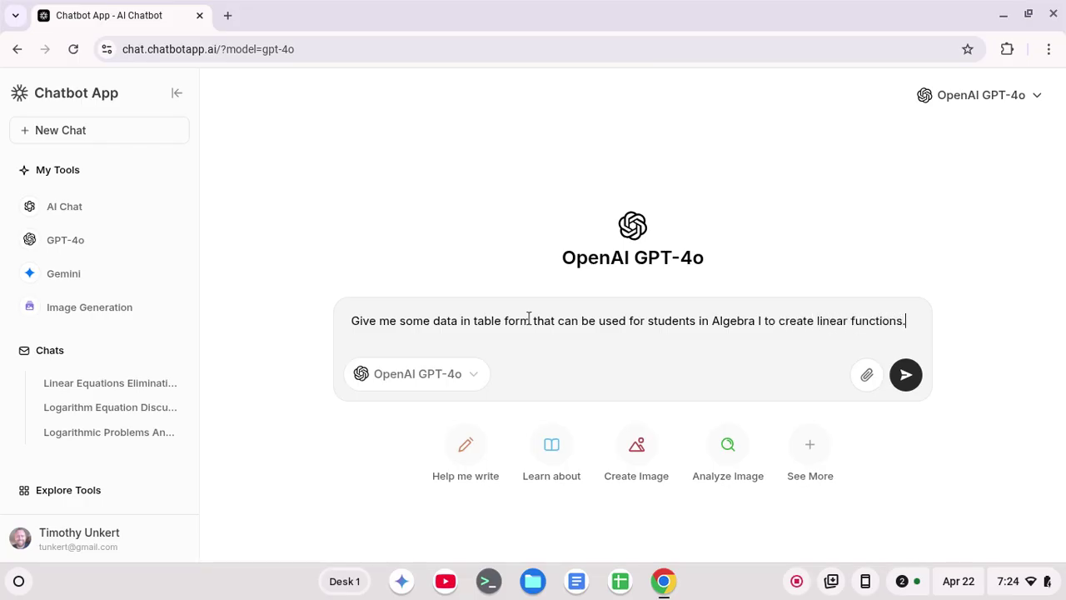
key("Return")
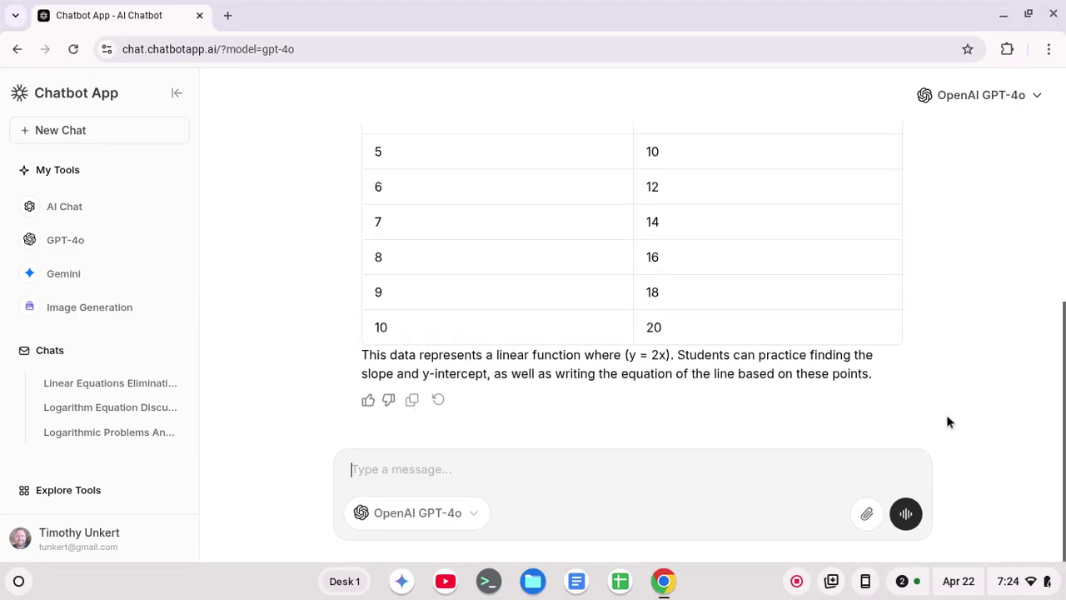
scroll(991, 421, "up", 4)
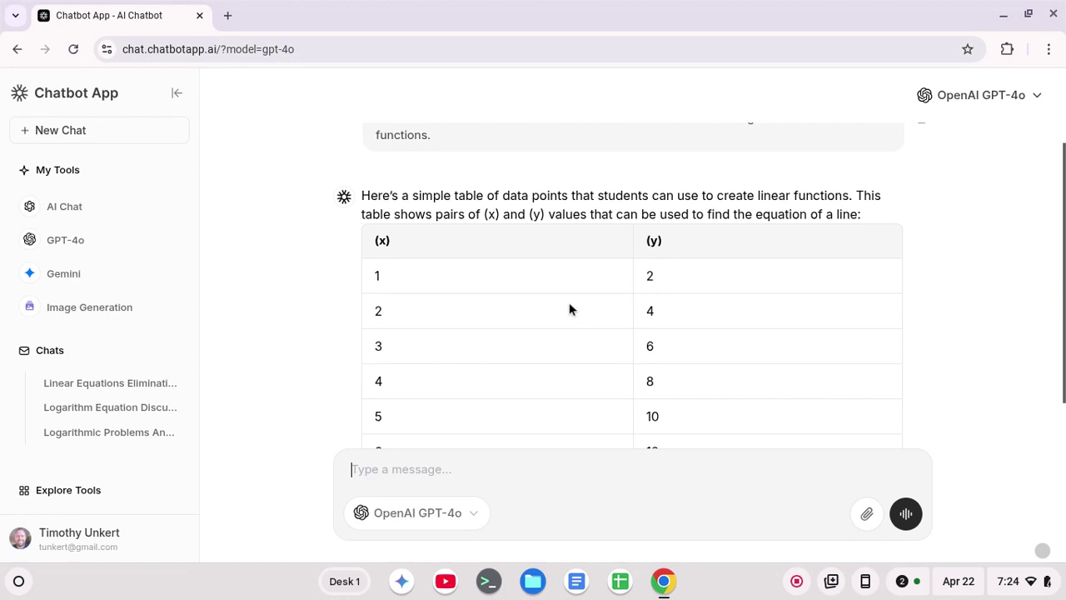
scroll(702, 273, "down", 3)
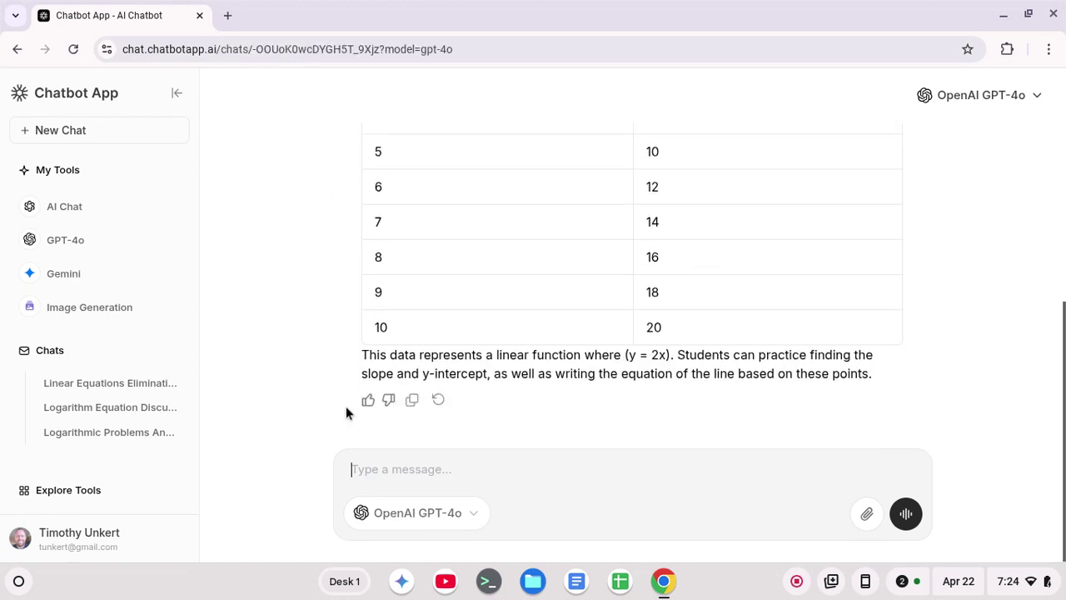
Copy the table reply, then go to Google Drive in a new tab to start a new file
left_click(412, 400)
left_click(227, 15)
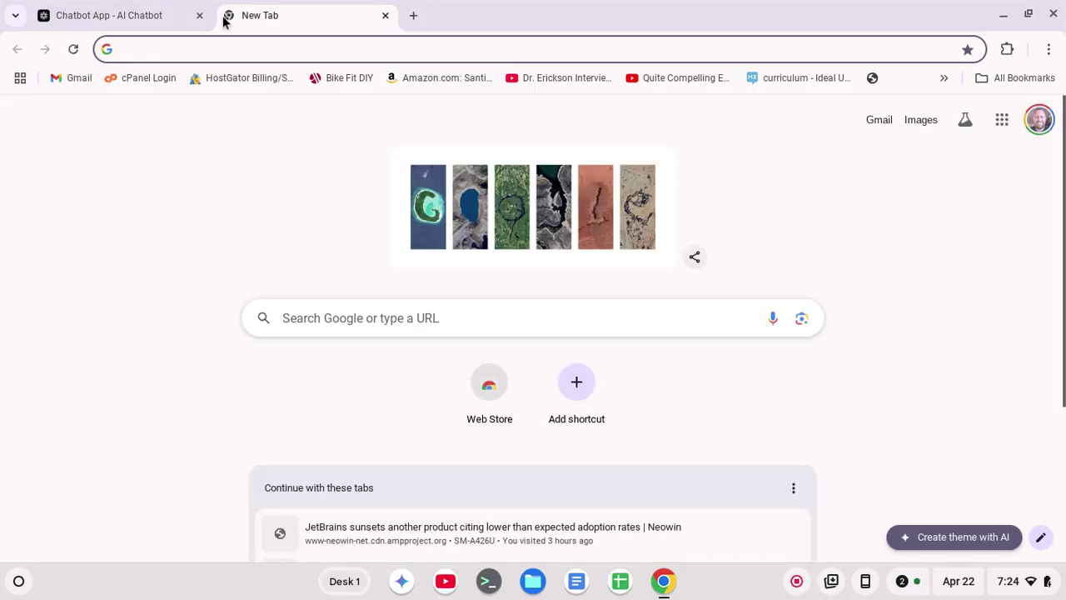
type("dri")
key("Return")
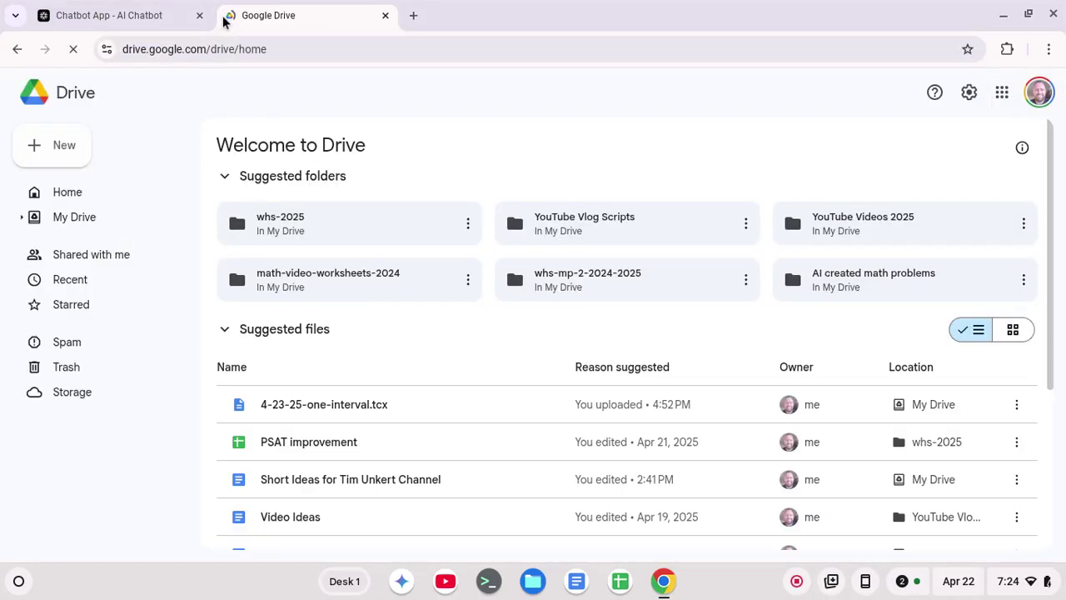
left_click(58, 144)
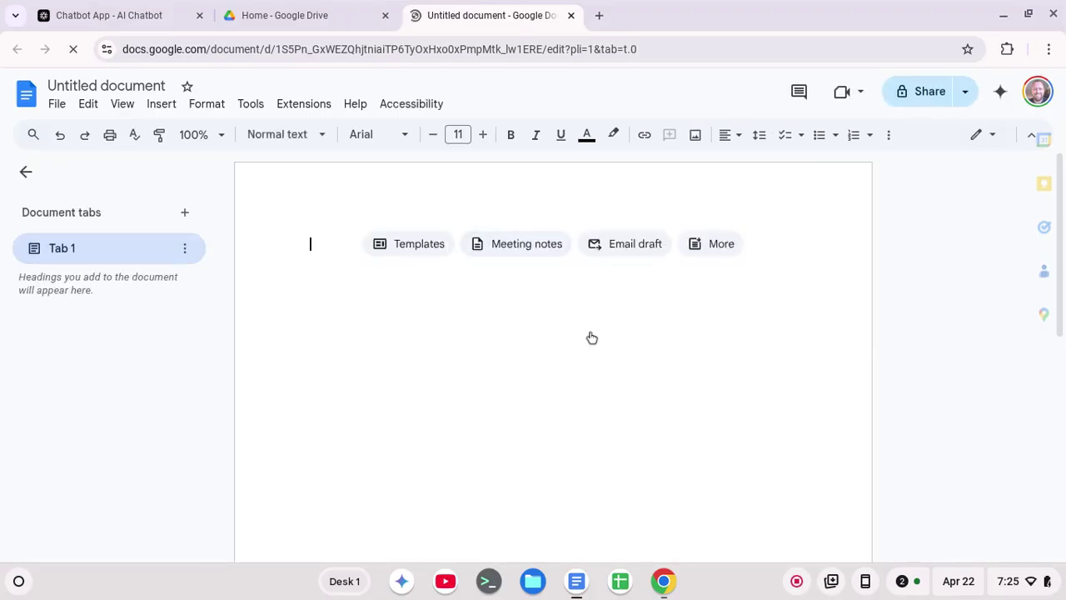
key("ctrl+v")
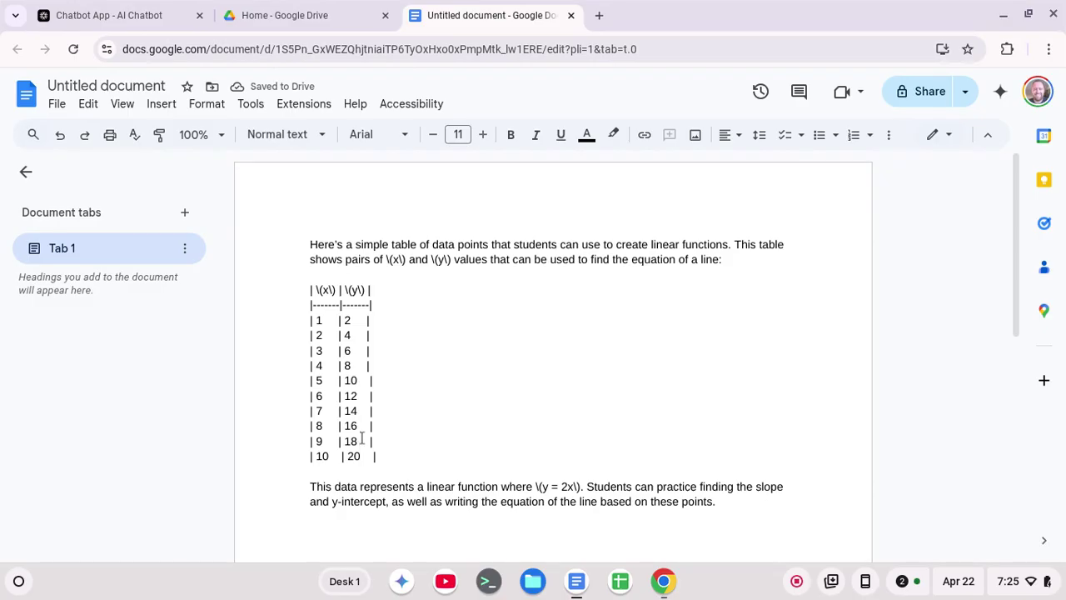
key("ctrl+a")
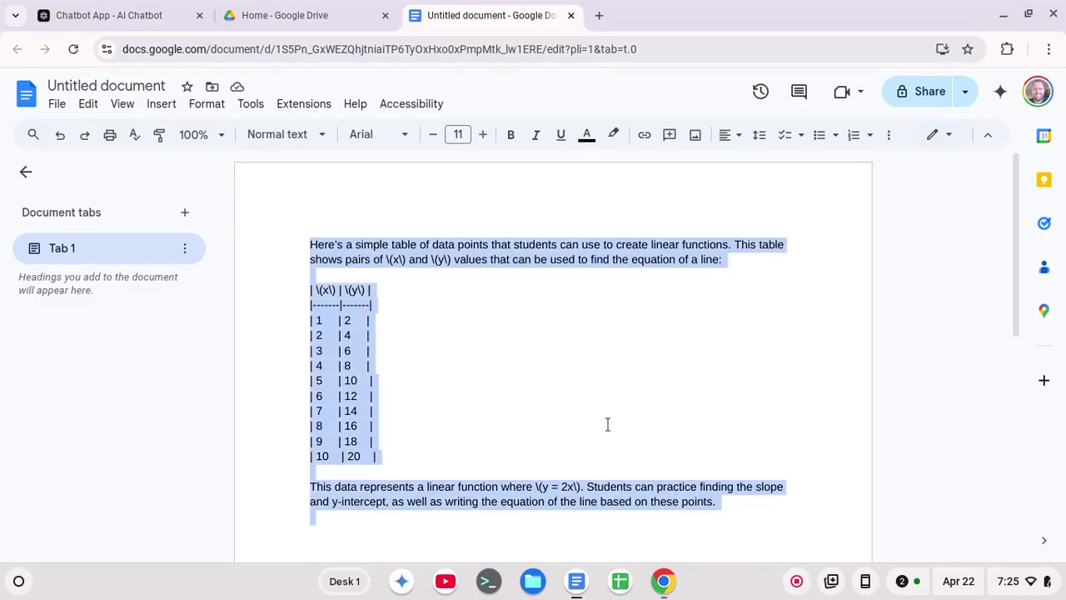
key("BackSpace")
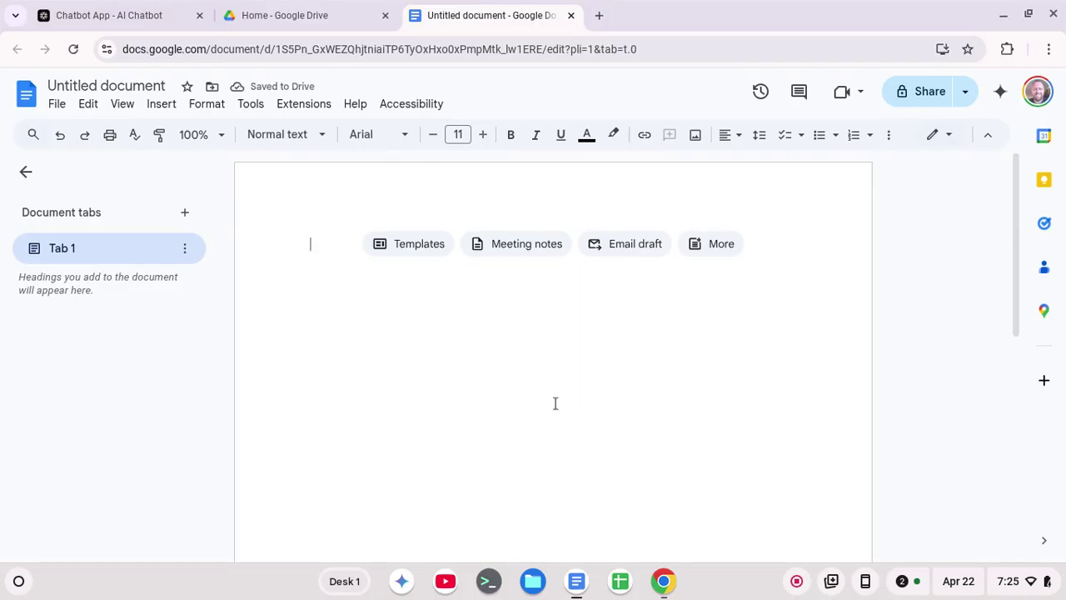
left_click(242, 105)
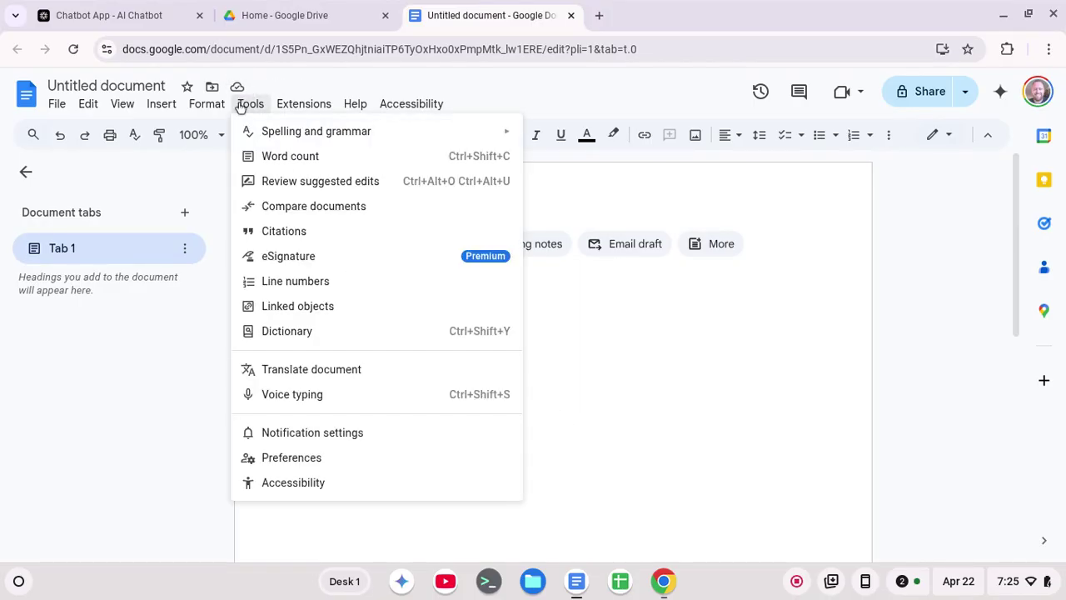
left_click(298, 458)
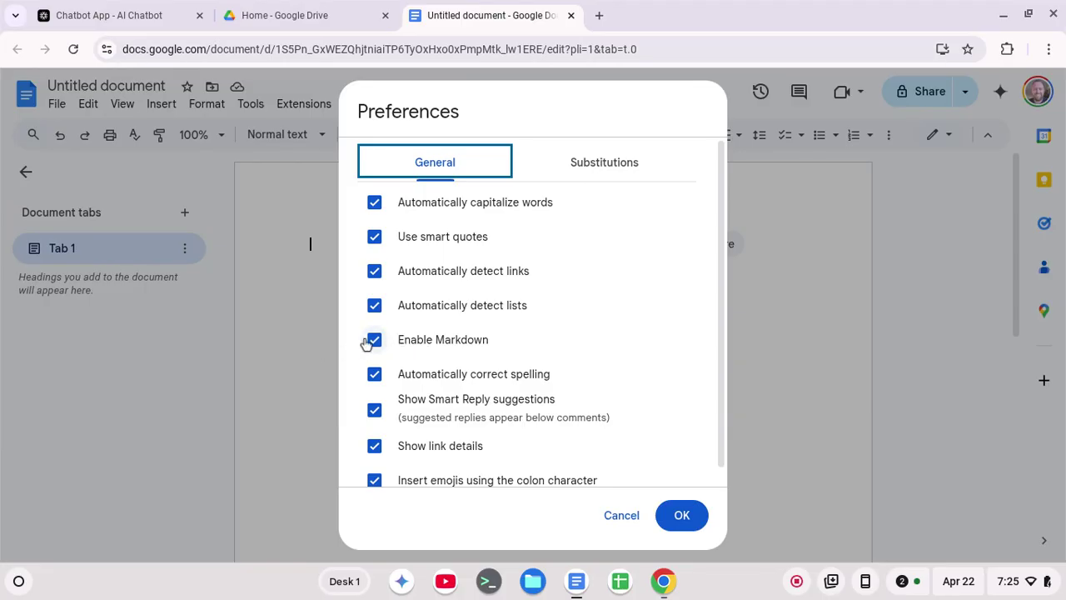
left_click(622, 516)
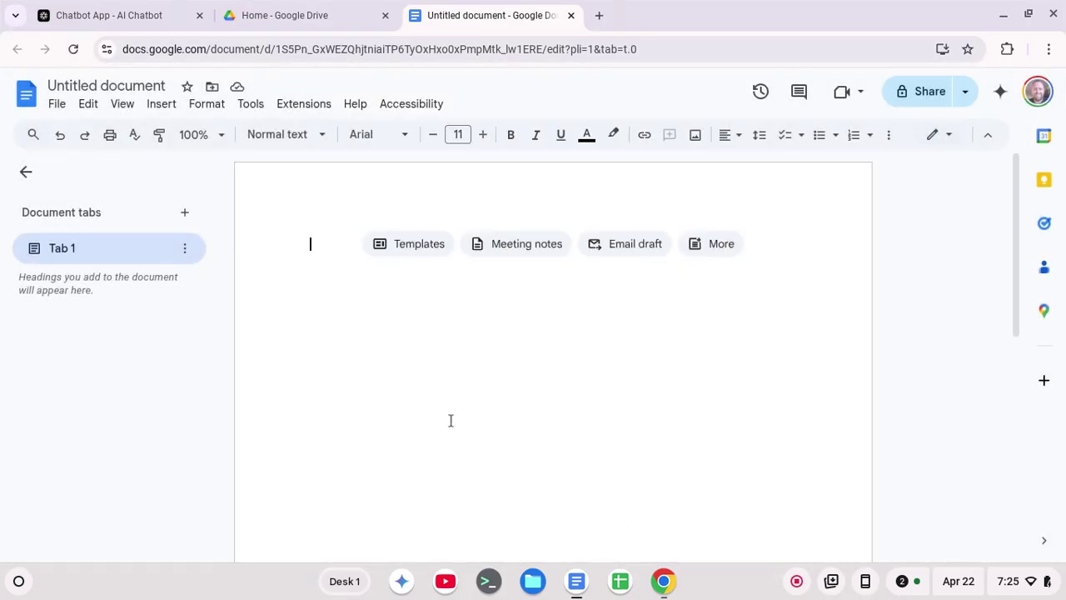
Paste the chatbot's reply into the document as a Markdown-converted table
right_click(313, 248)
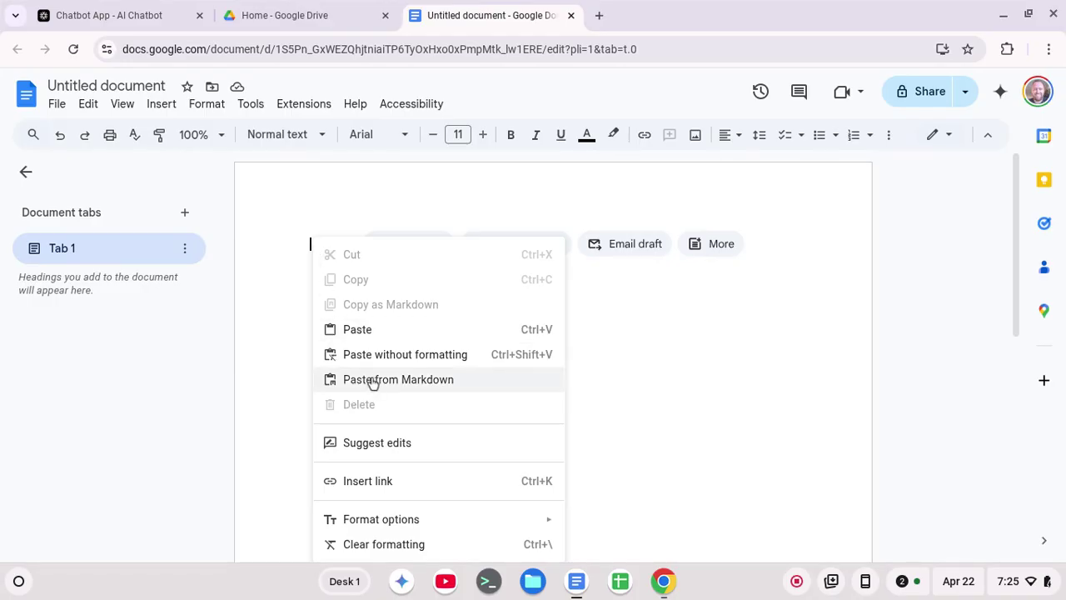
left_click(398, 379)
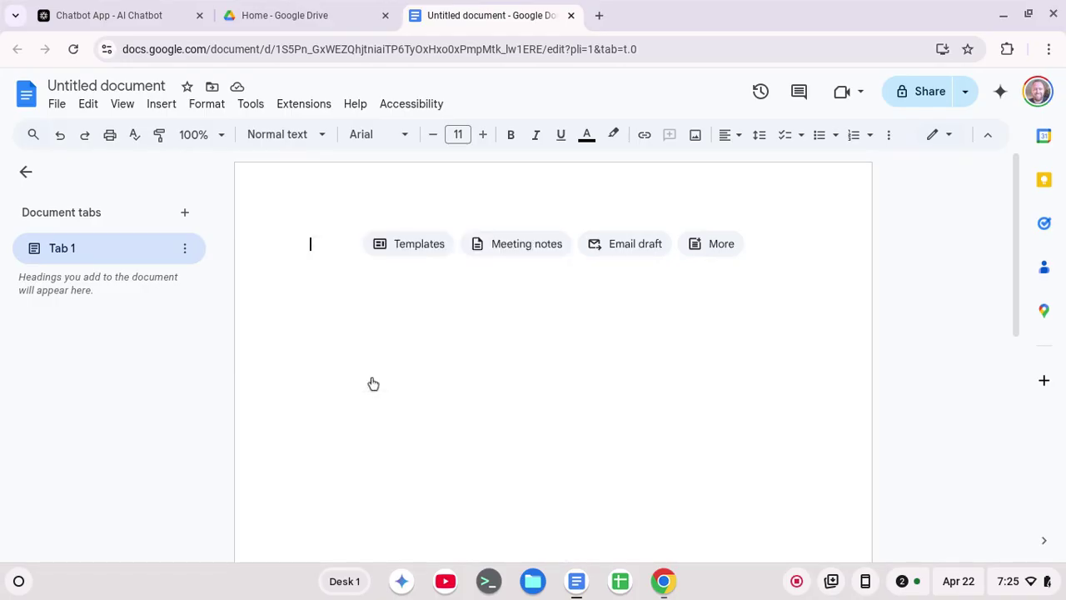
scroll(731, 521, "up", 2)
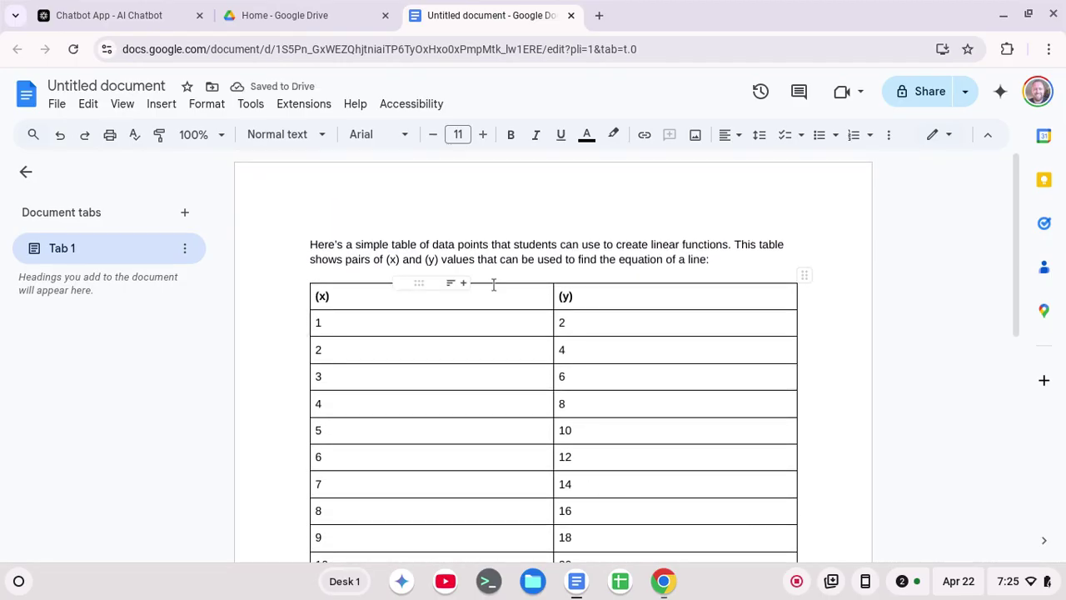
scroll(892, 383, "down", 3)
Select all the document's content and delete it
scroll(758, 371, "down", 2)
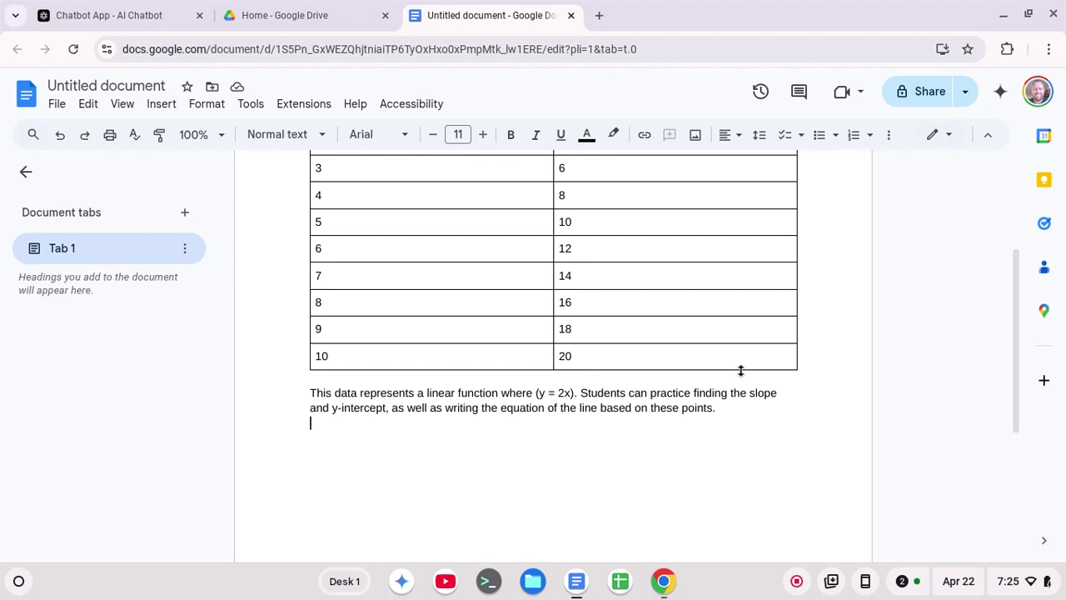
key("ctrl+a")
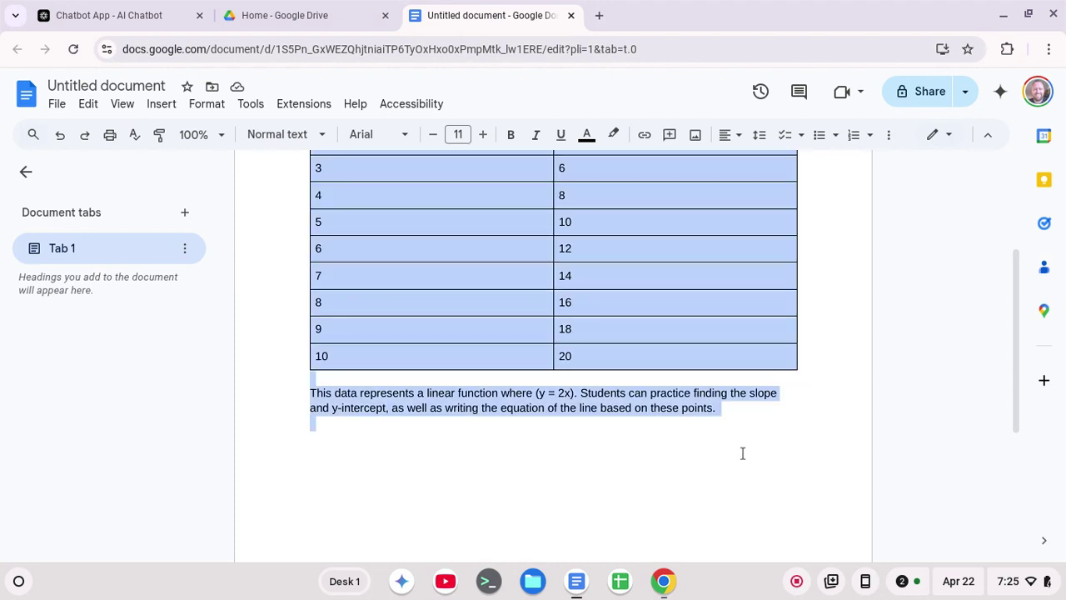
key("BackSpace")
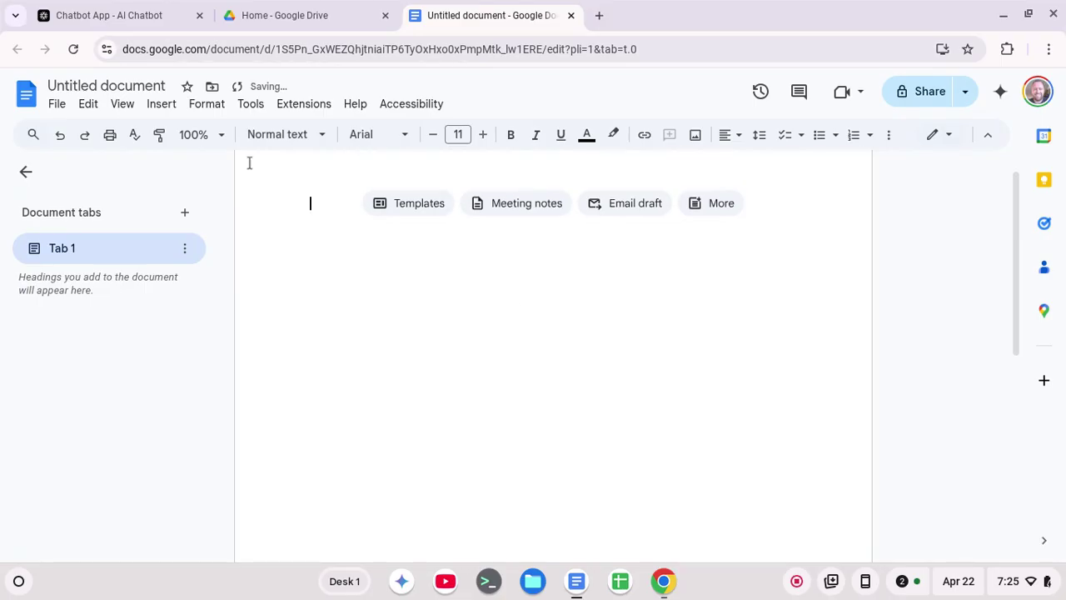
Ask GPT-4o to 'give me four logarithmic problems for Algebra II students to solve.' and copy its answer
left_click(91, 8)
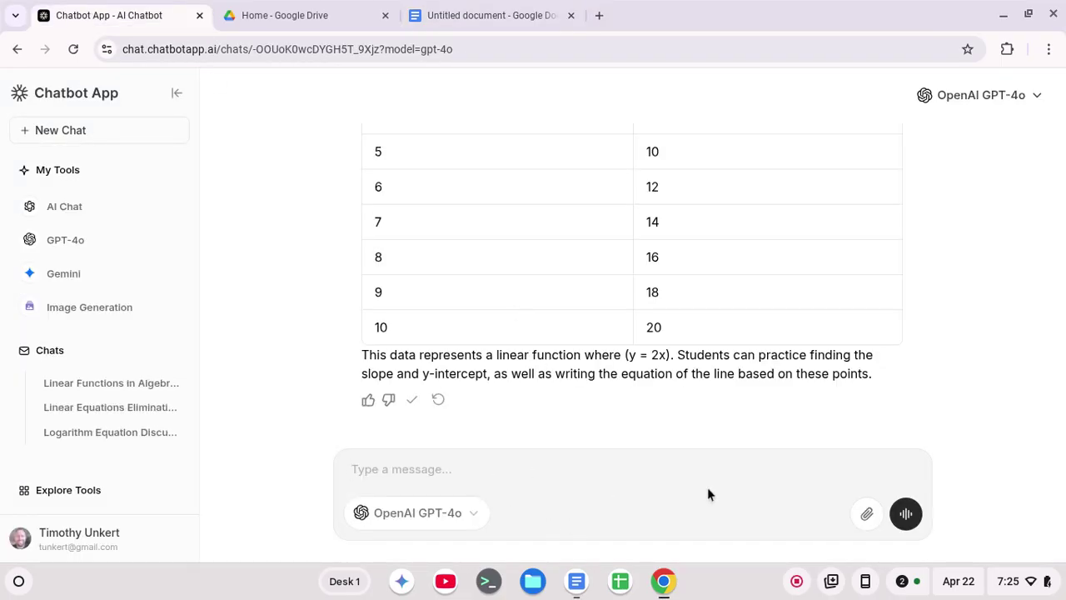
type("give me fo")
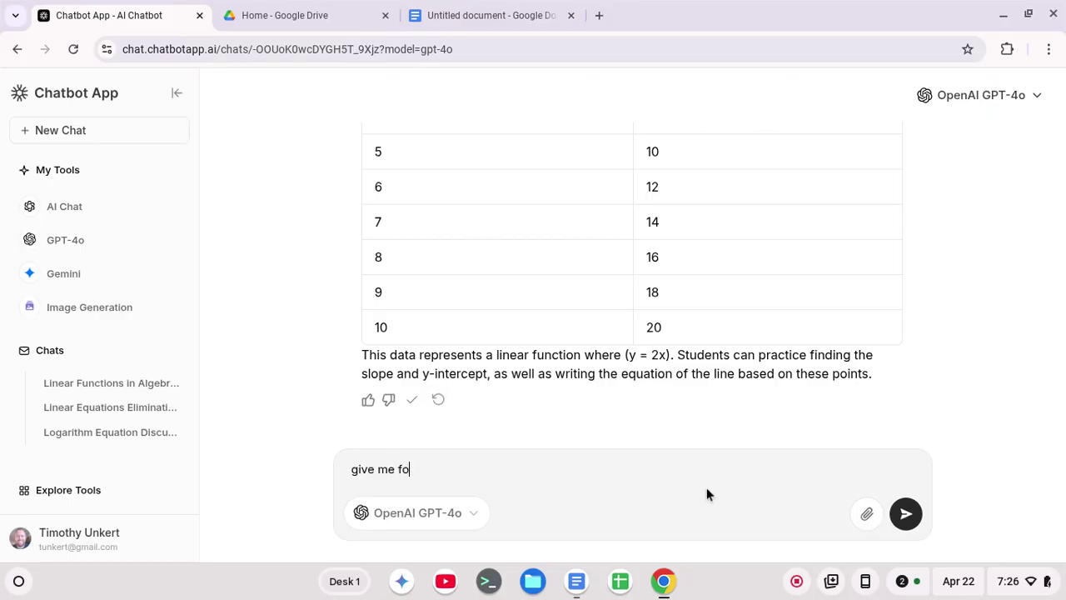
type("ur logarithmic problems for Al")
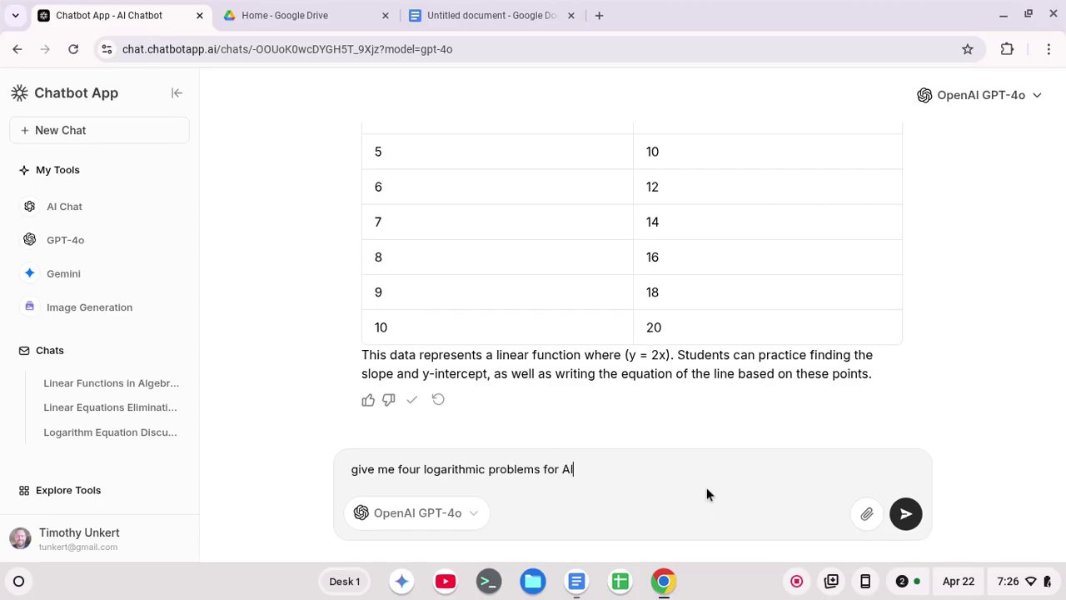
type("gebra II students to solve.")
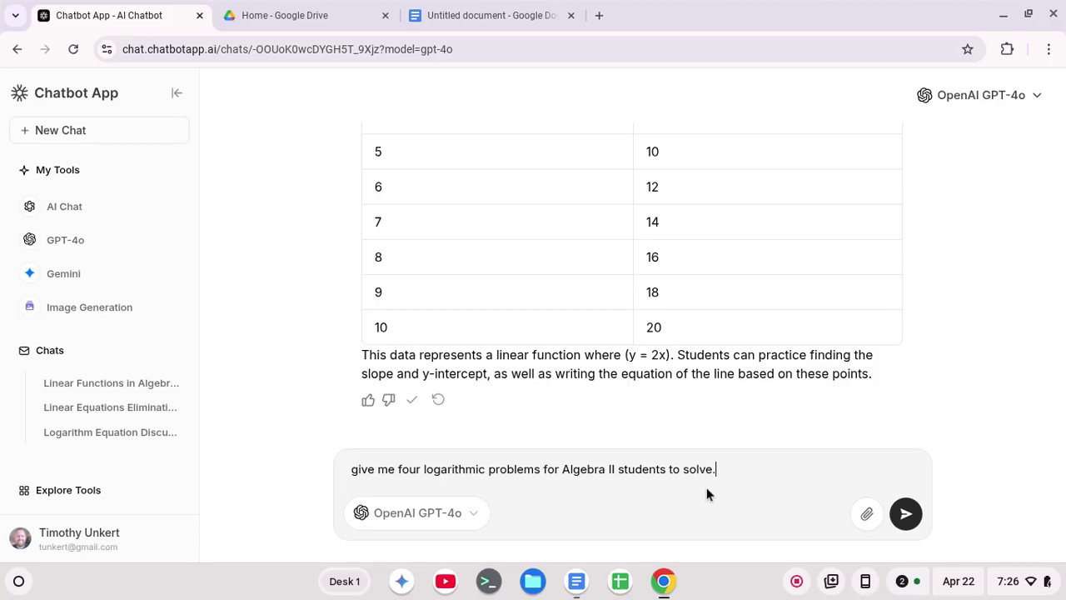
key("Return")
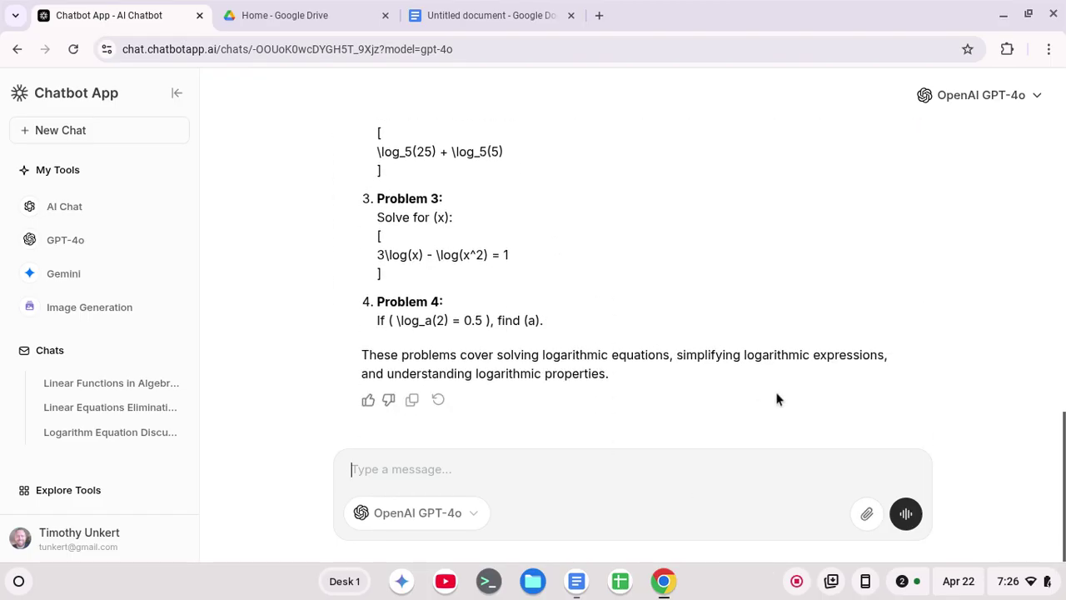
scroll(737, 407, "up", 3)
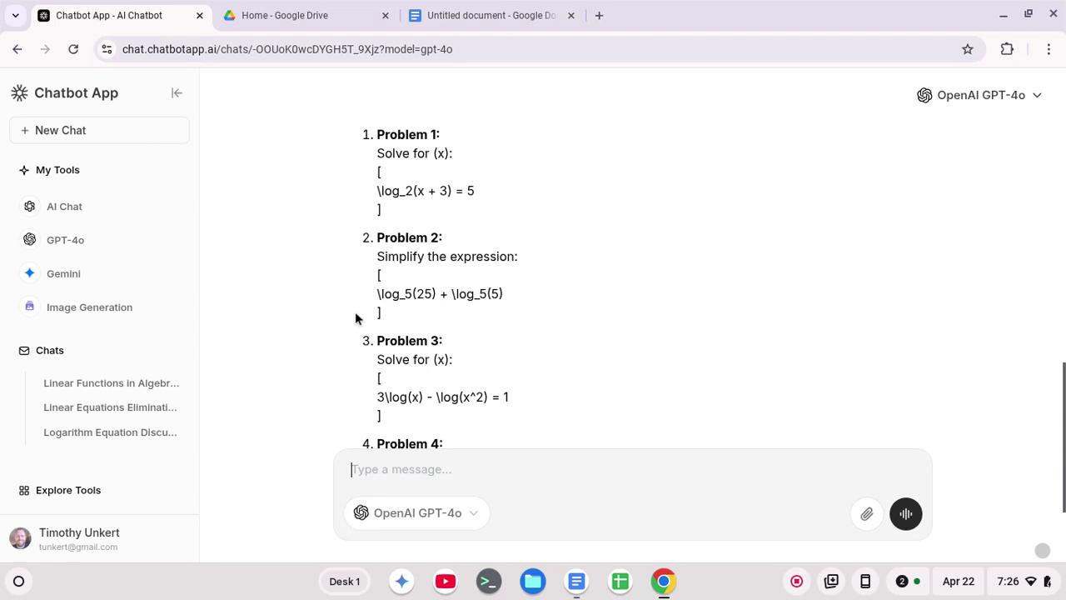
scroll(559, 336, "down", 3)
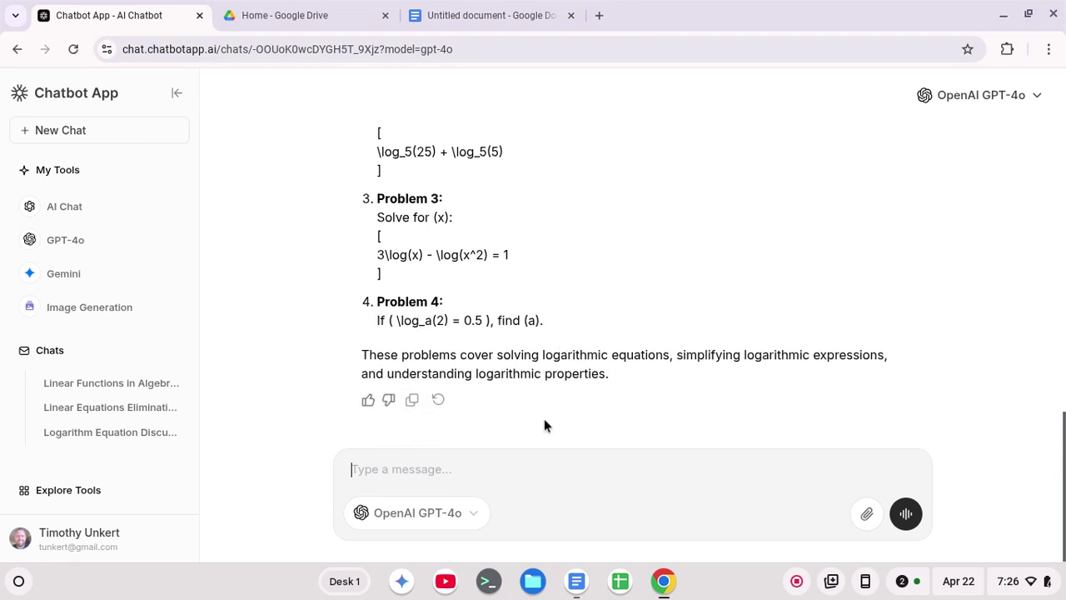
left_click(413, 402)
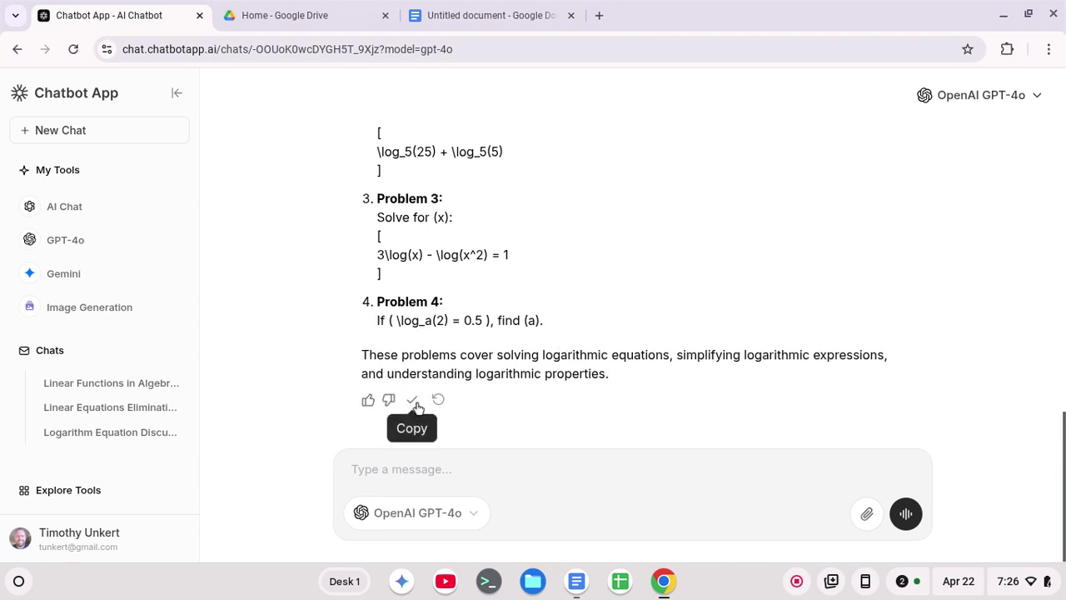
Paste the copied logarithm problems at the top of the empty doc using Paste from Markdown
left_click(448, 15)
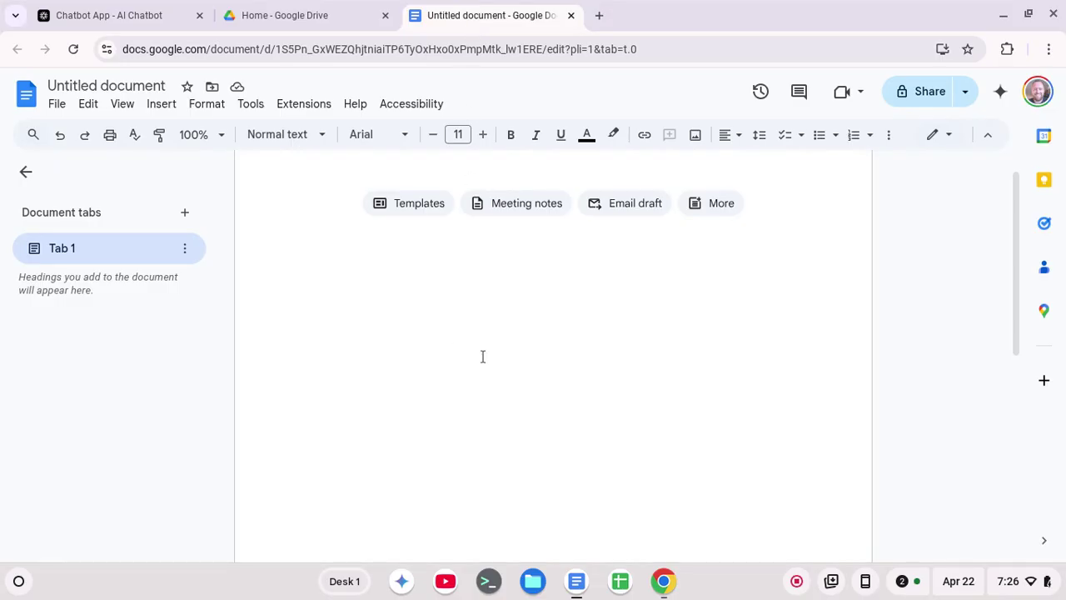
right_click(317, 206)
left_click(374, 344)
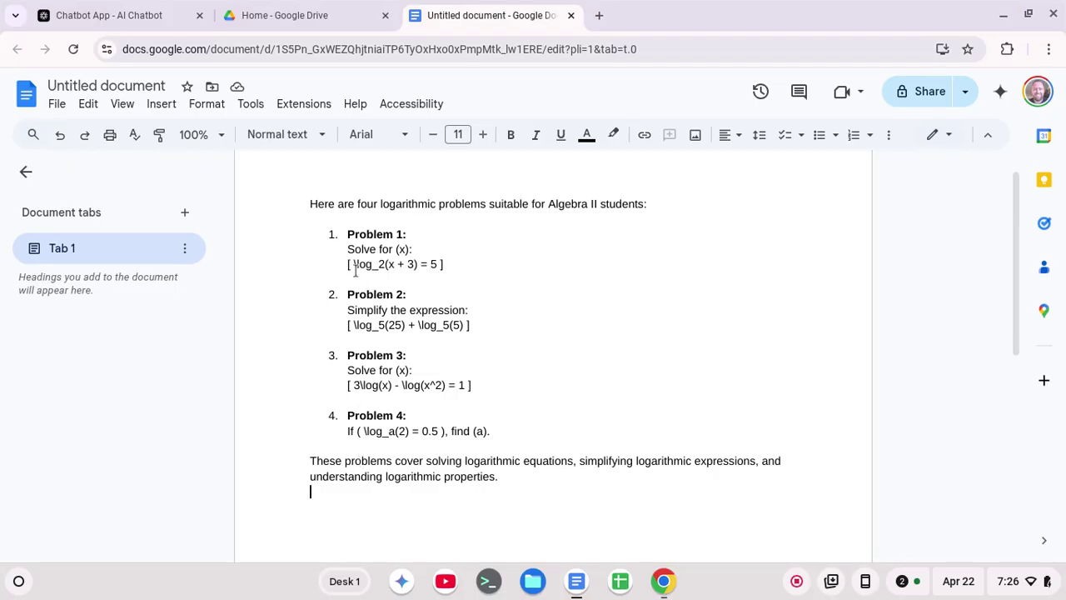
Replace all opening and closing brackets around the equations with $$ using Find and replace
key("ctrl+h")
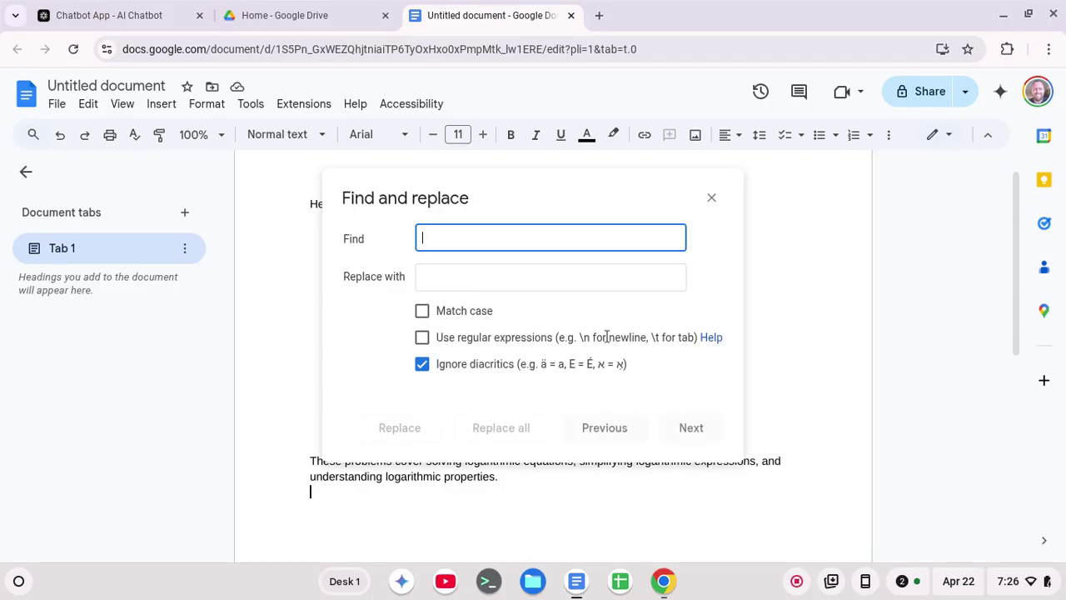
type("(")
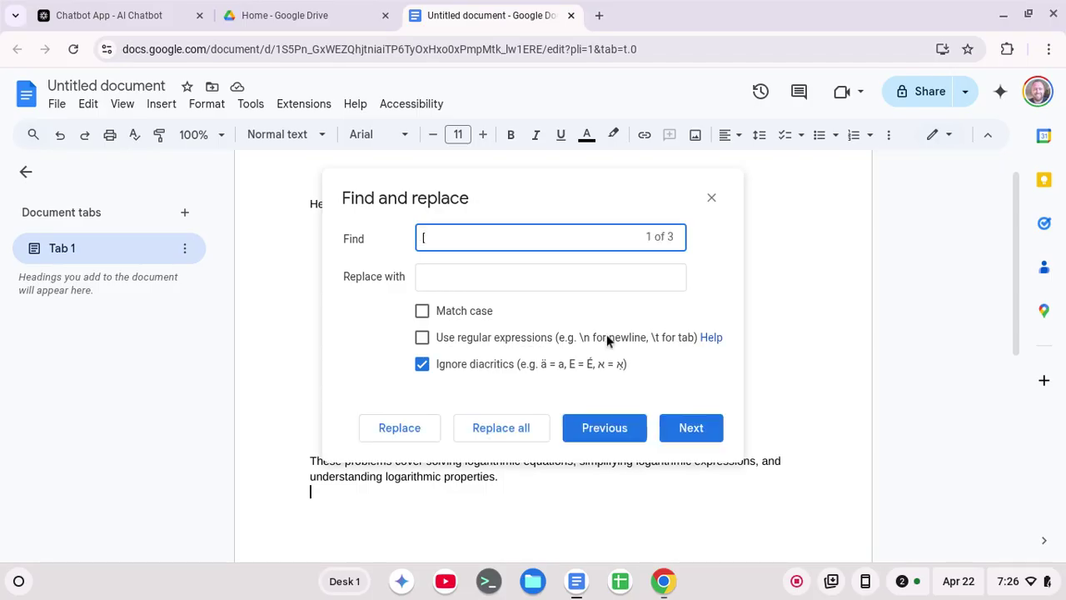
left_click(433, 276)
type("$$")
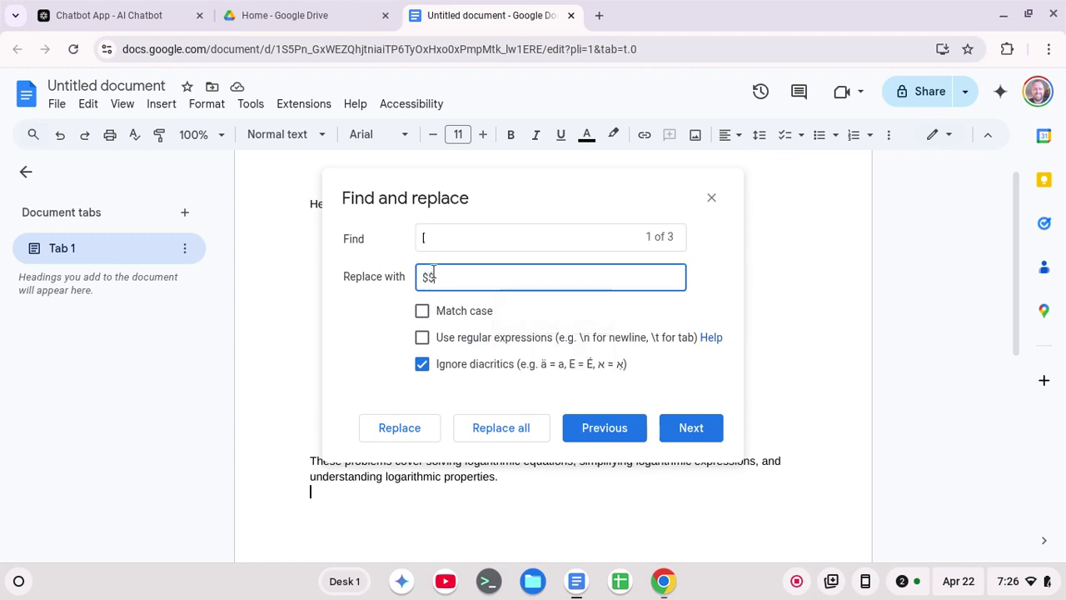
left_click(502, 430)
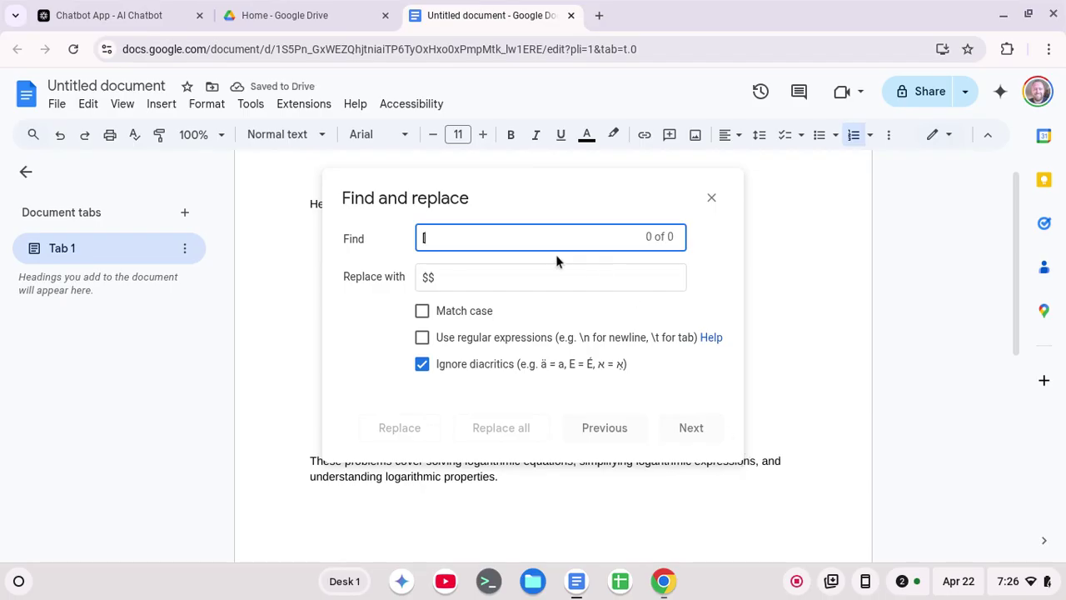
key("BackSpace")
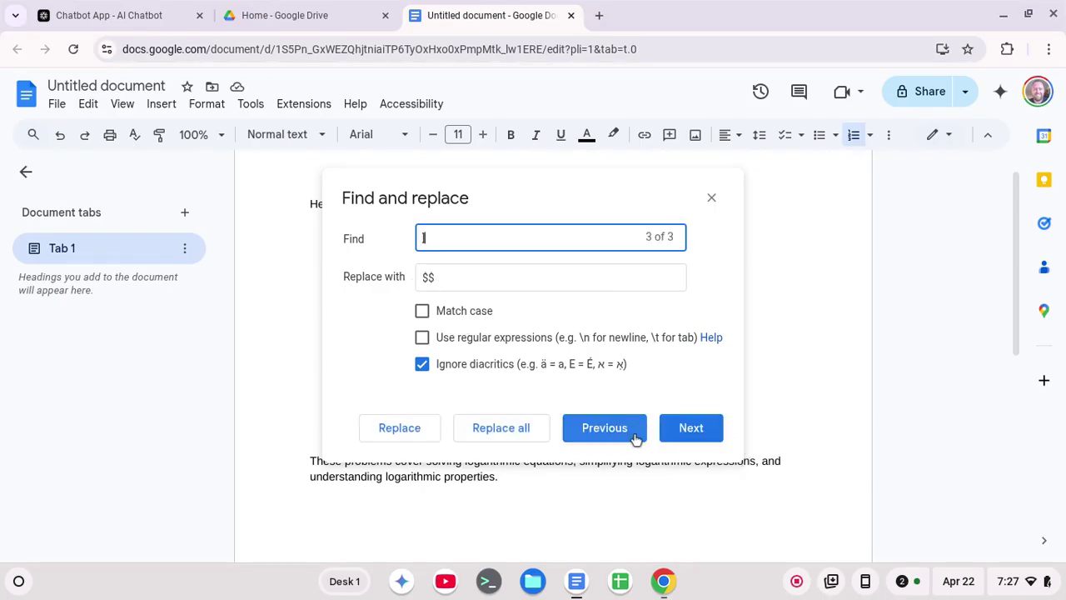
left_click(496, 432)
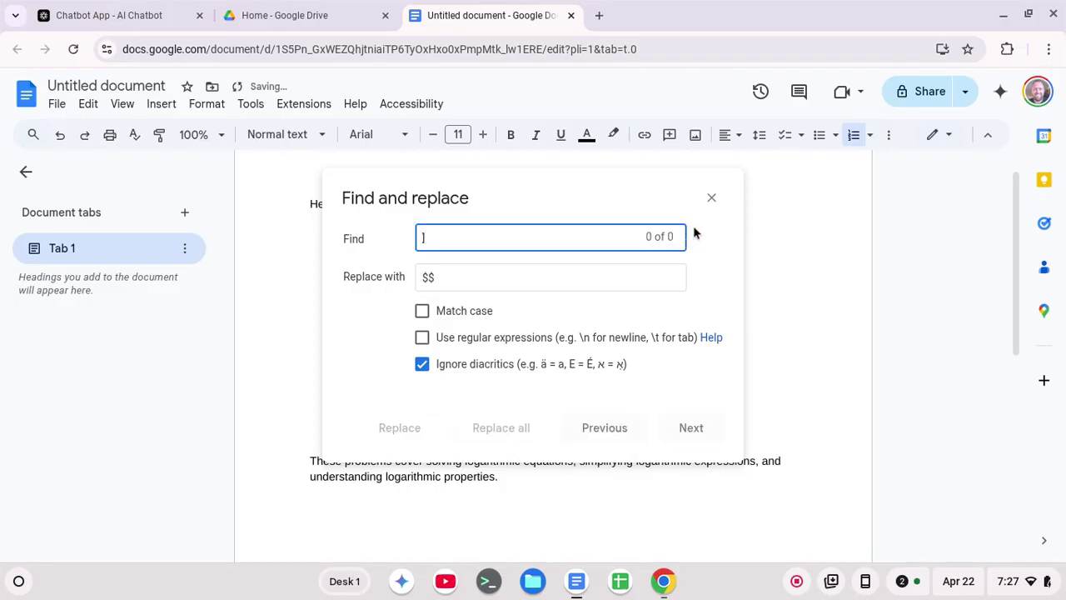
left_click(711, 200)
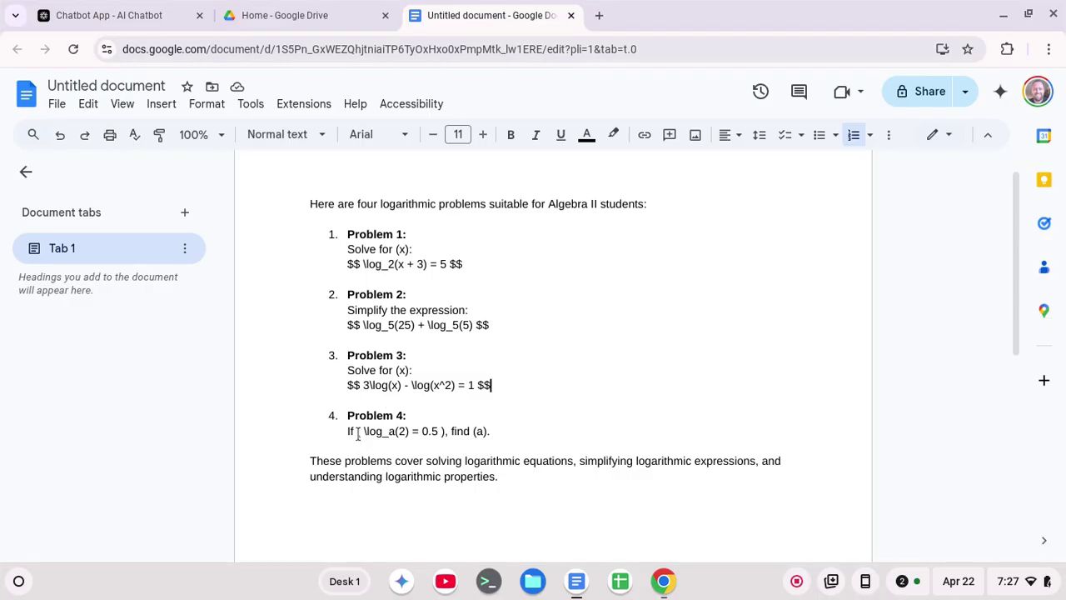
Add dollar-sign delimiters before and after Problem 4's equation
left_click(357, 431)
type("$$")
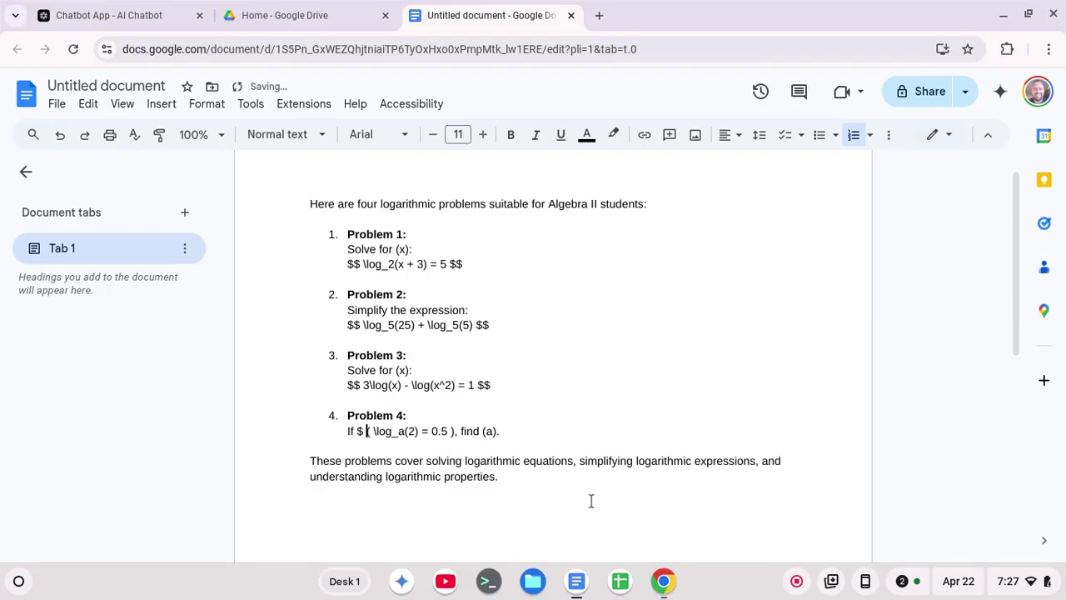
key("Right")
key("Right")
key("Right")
key("Right")
key("Right")
key("Right")
key("Right")
key("Right")
key("Right")
key("Right")
key("Right")
key("Right")
key("Right")
key("Right")
key("Right")
key("Right")
type("$")
type("$")
Launch Auto-LaTeX Equations from Extensions and render the equations at Font Size 12
left_click(304, 104)
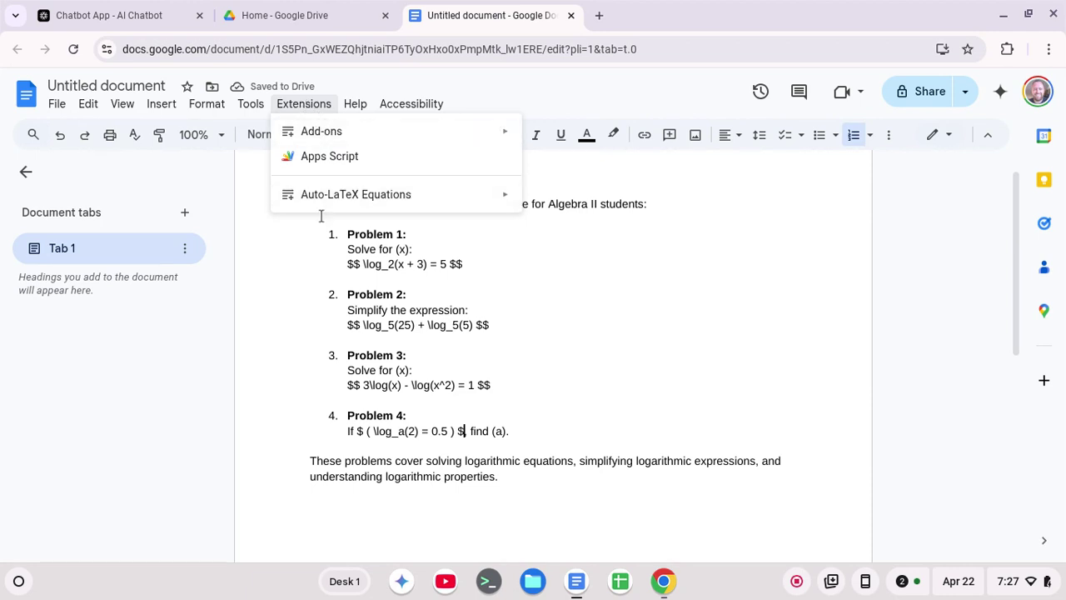
mouse_move(310, 205)
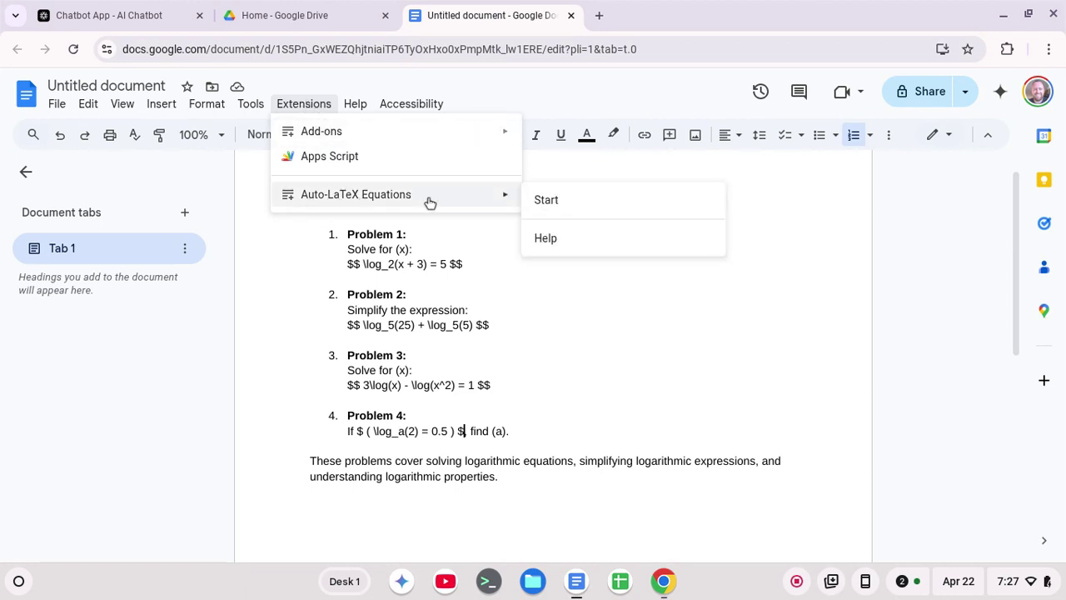
left_click(547, 201)
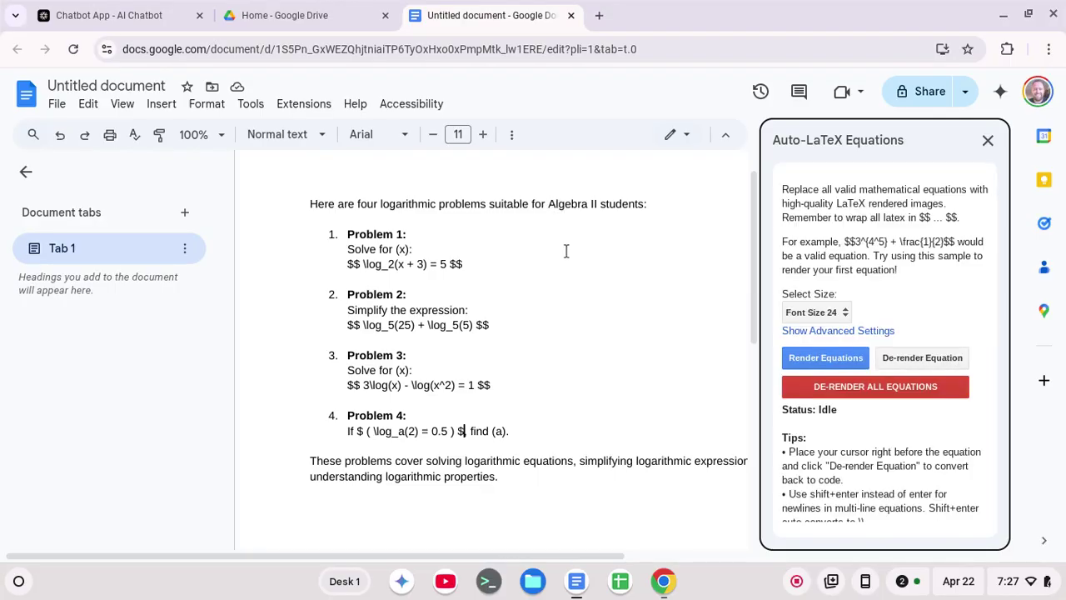
left_click(845, 313)
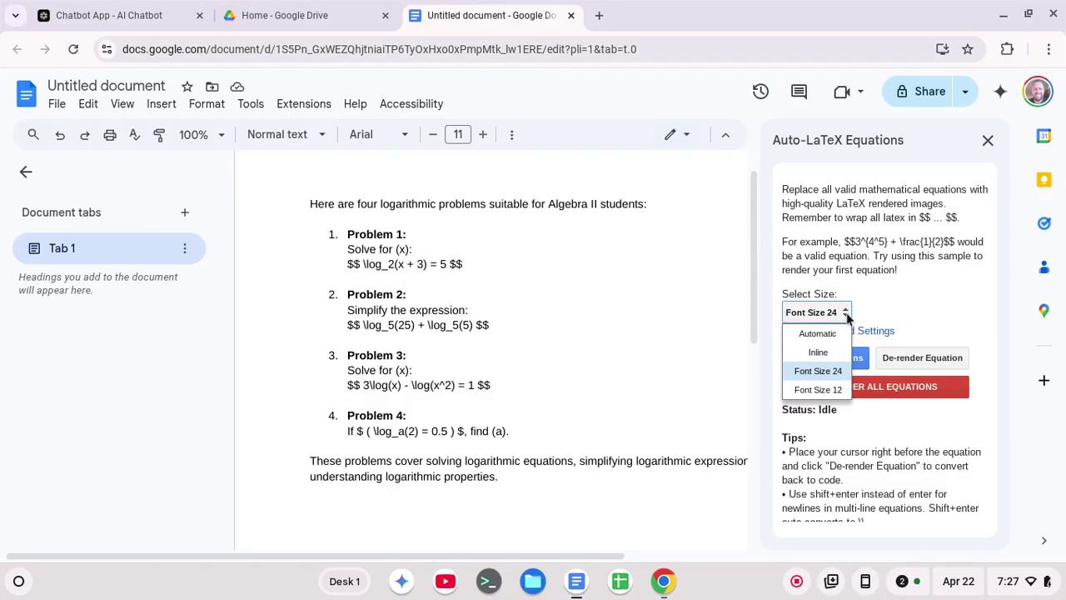
left_click(818, 391)
left_click(827, 359)
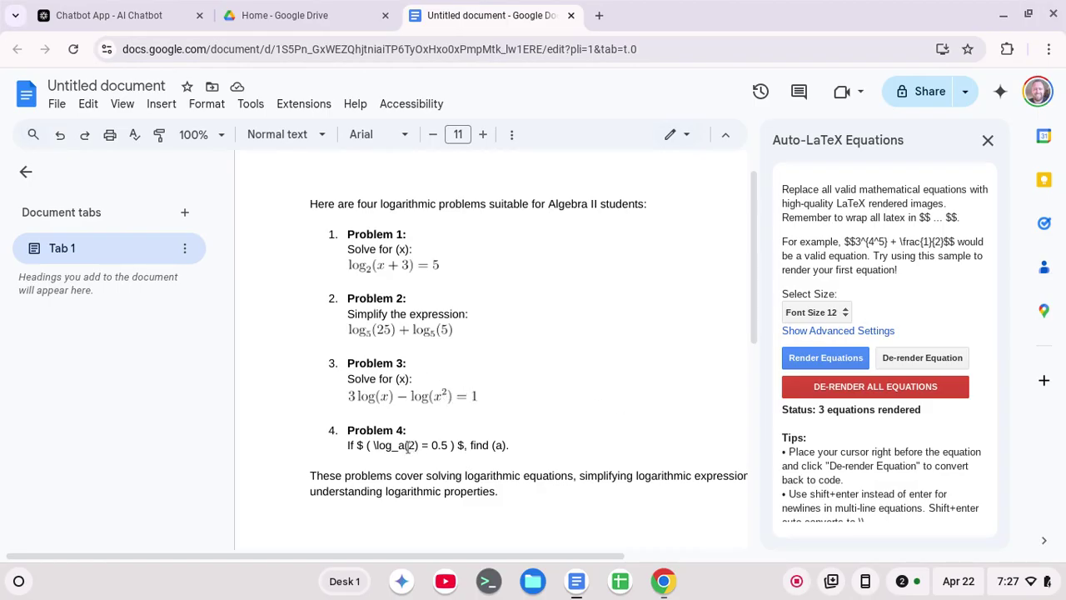
De-render all equations, then rewrap Problem 4 as $$ \log_a(2) = 0.5 $$ without parentheses
left_click(838, 390)
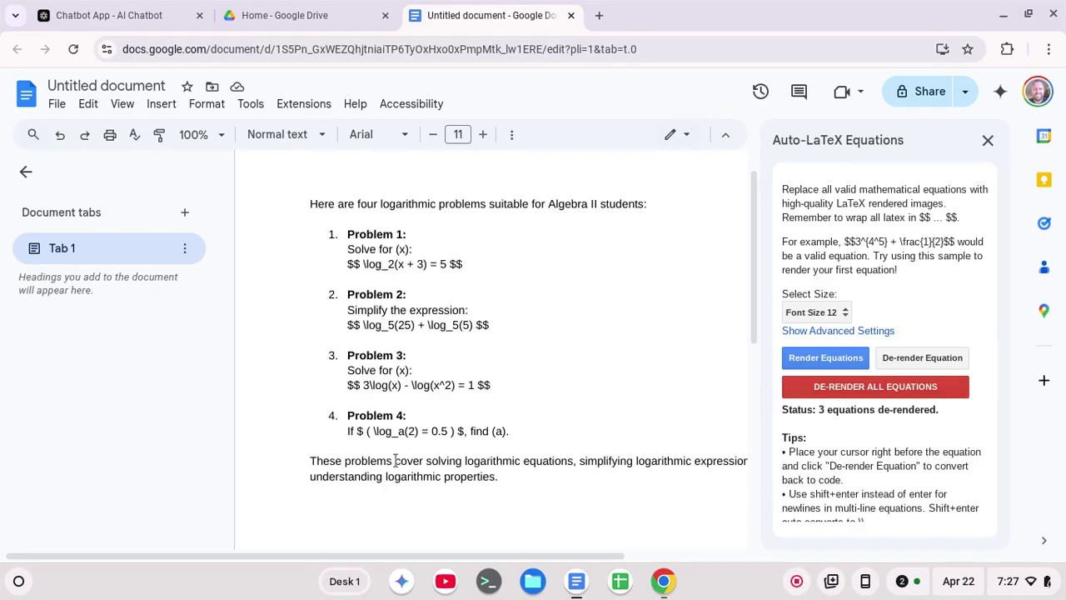
type("$")
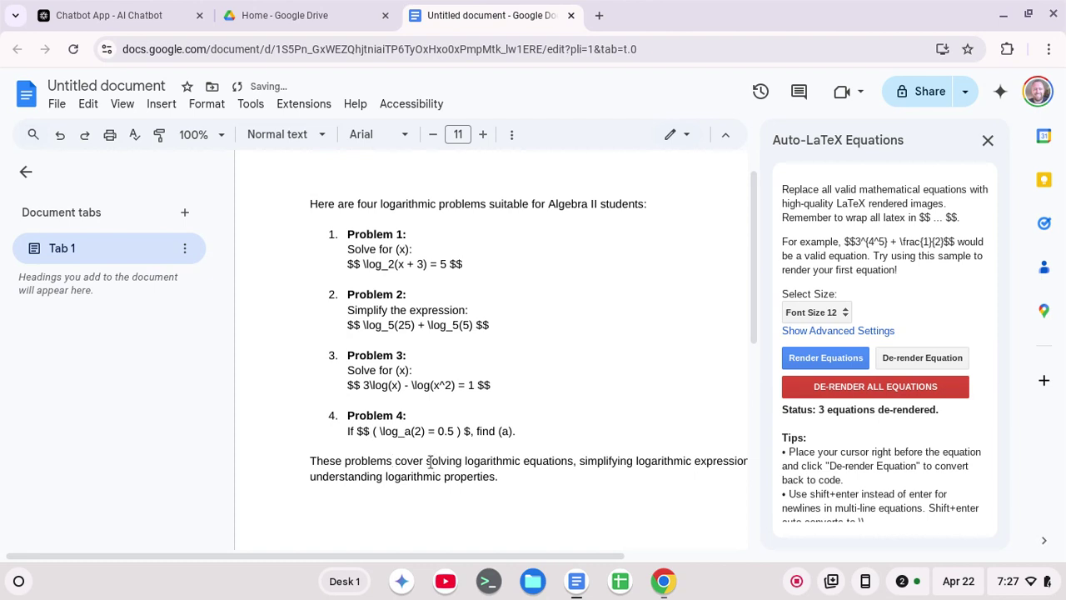
left_click(470, 433)
key("BackSpace")
type("$")
key("Left")
key("Left")
key("BackSpace")
key("Left")
key("Left")
key("Left")
key("Left")
key("Left")
key("Left")
key("Left")
key("Left")
key("Left")
key("Left")
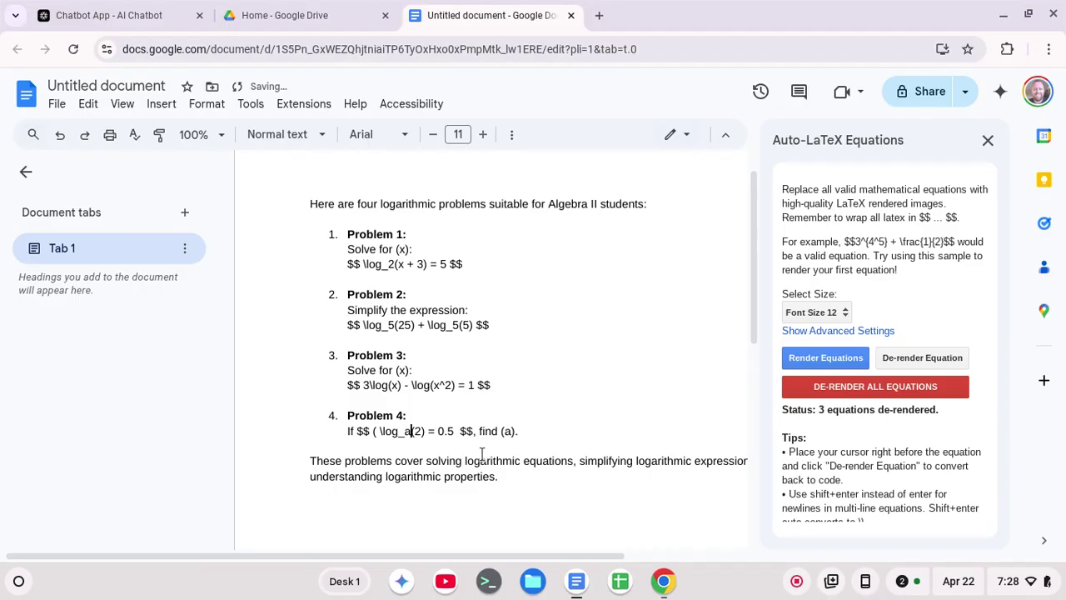
key("Left")
key("Left")
key("Left")
key("Left")
key("Left")
key("Left")
key("BackSpace")
key("BackSpace")
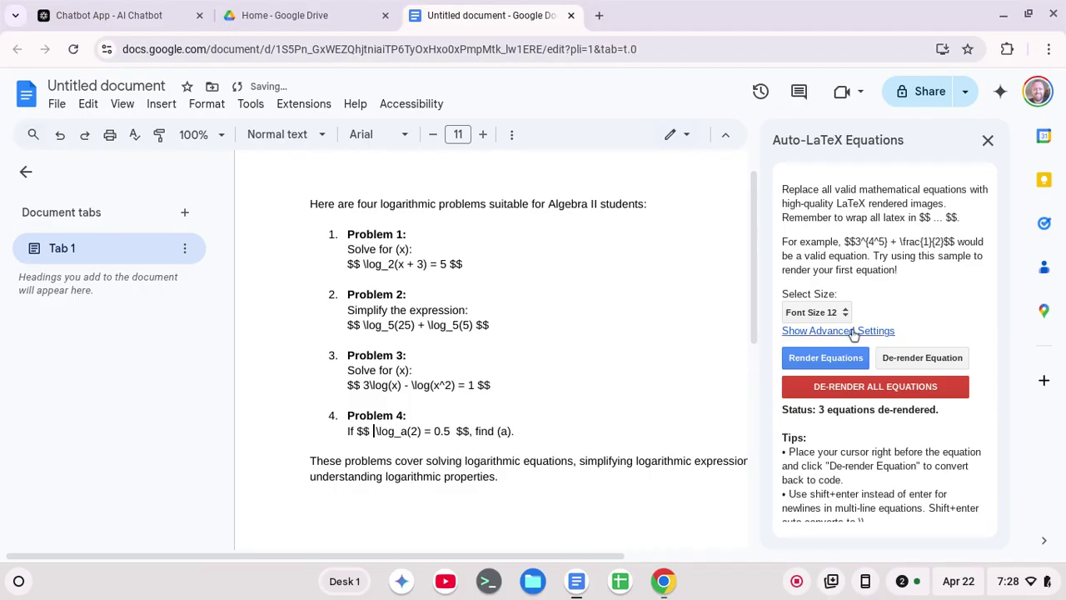
Re-render so all four problems, including \log_a(2) = 0.5, appear as equation images
left_click(850, 361)
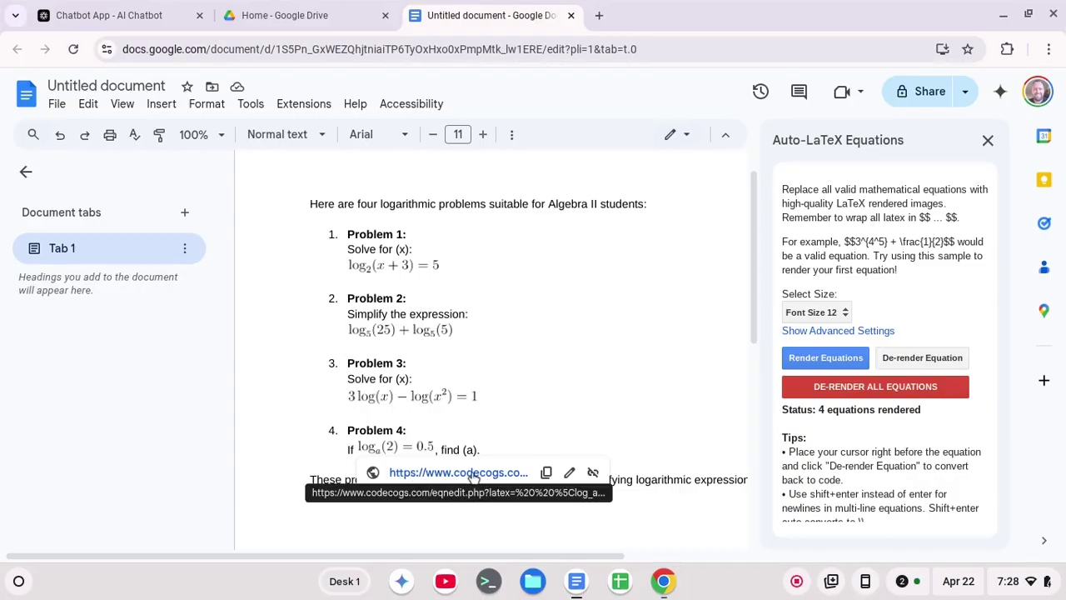
Revert the equations to code, add \\ line breaks inside Problem 4's $$ equation, and re-render
left_click(874, 391)
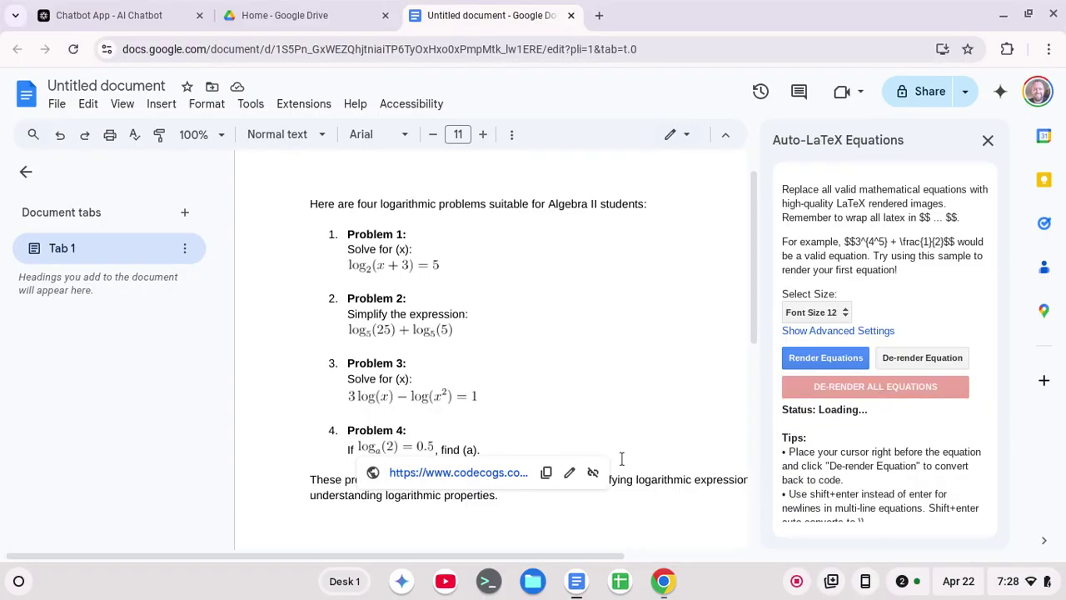
left_click(370, 431)
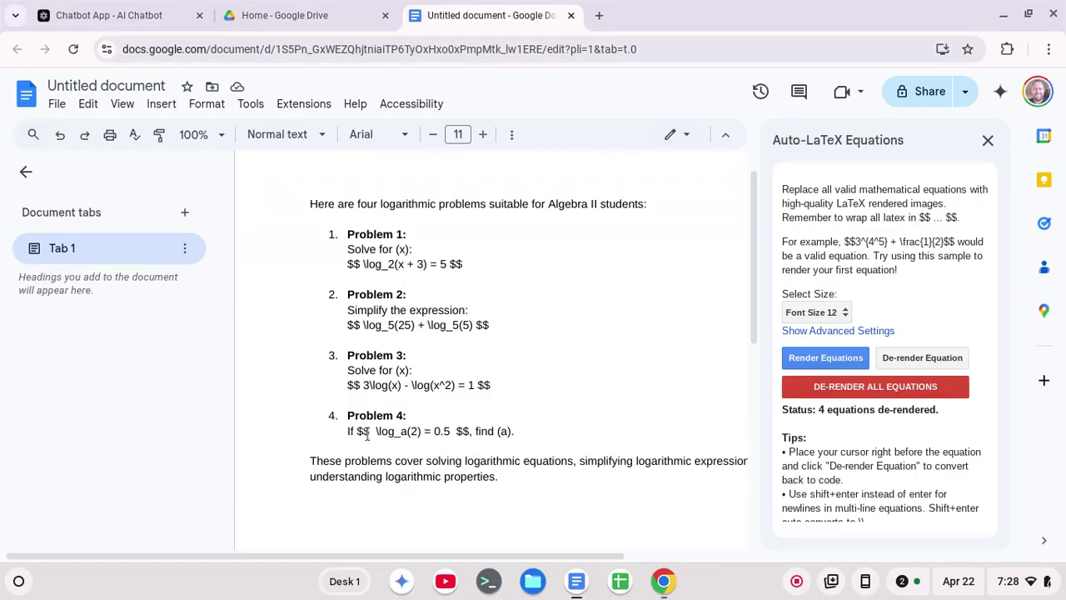
type("\\\\")
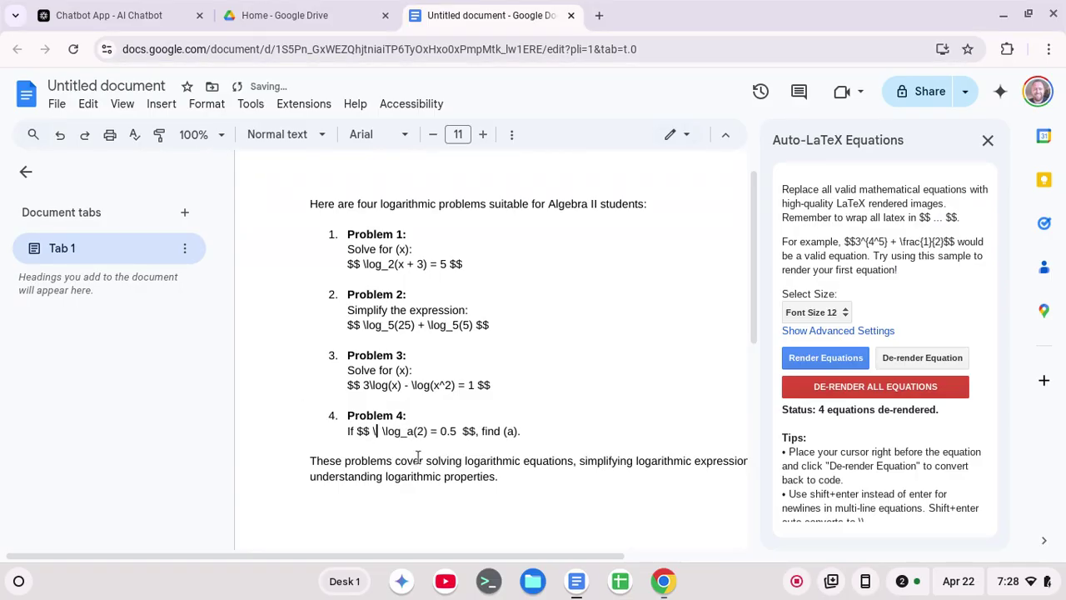
key("Right")
key("Right")
key("Right")
key("Right")
key("Right")
key("Right")
key("Right")
key("Right")
key("Right")
key("Right")
key("Right")
key("Right")
key("Right")
key("Right")
key("Right")
key("Right")
key("Right")
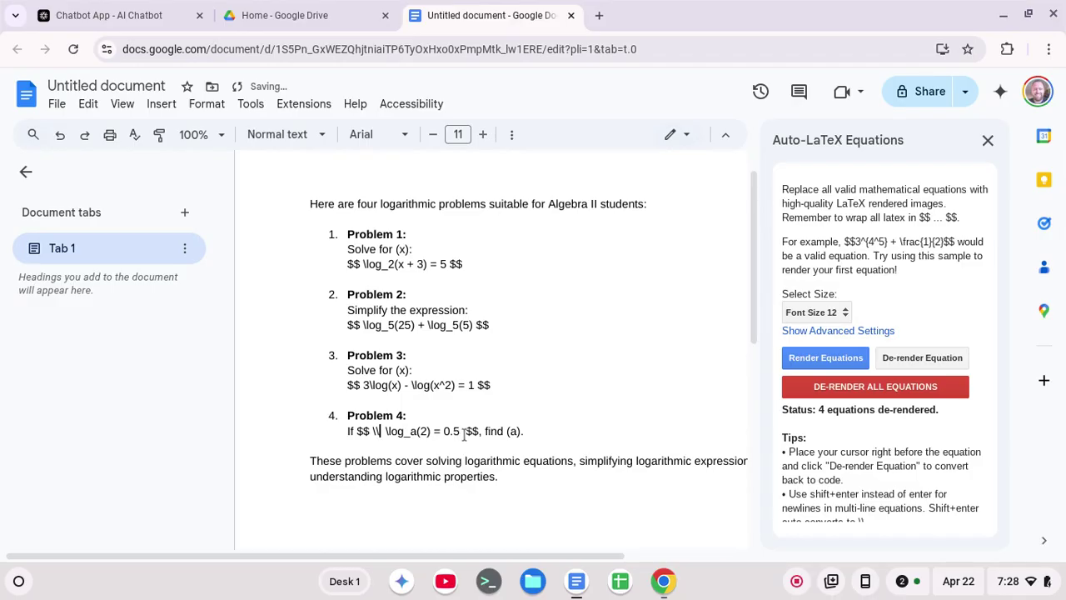
type("\\\\")
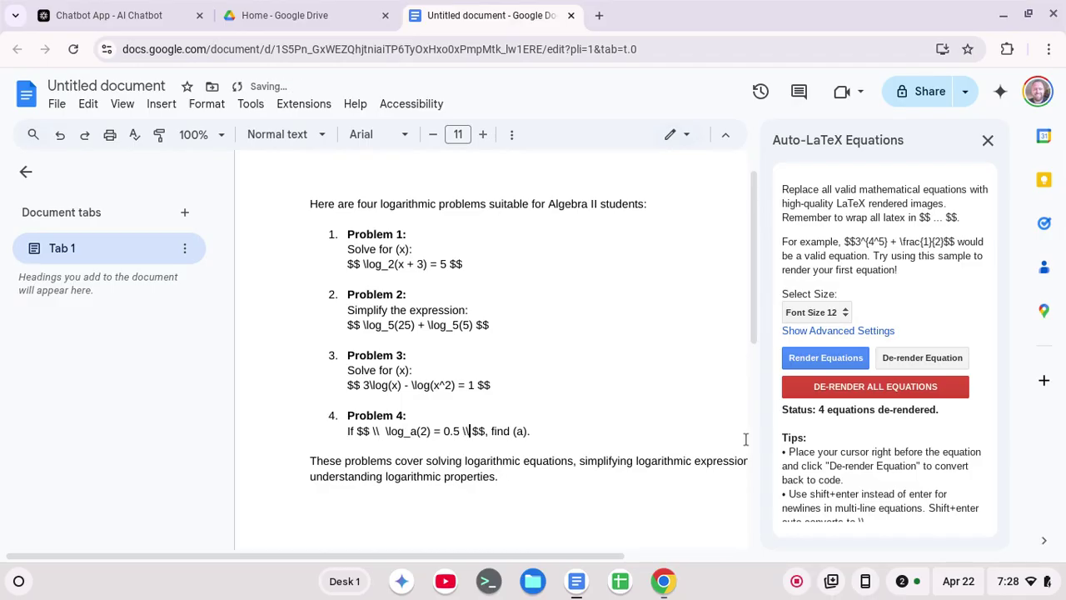
left_click(812, 363)
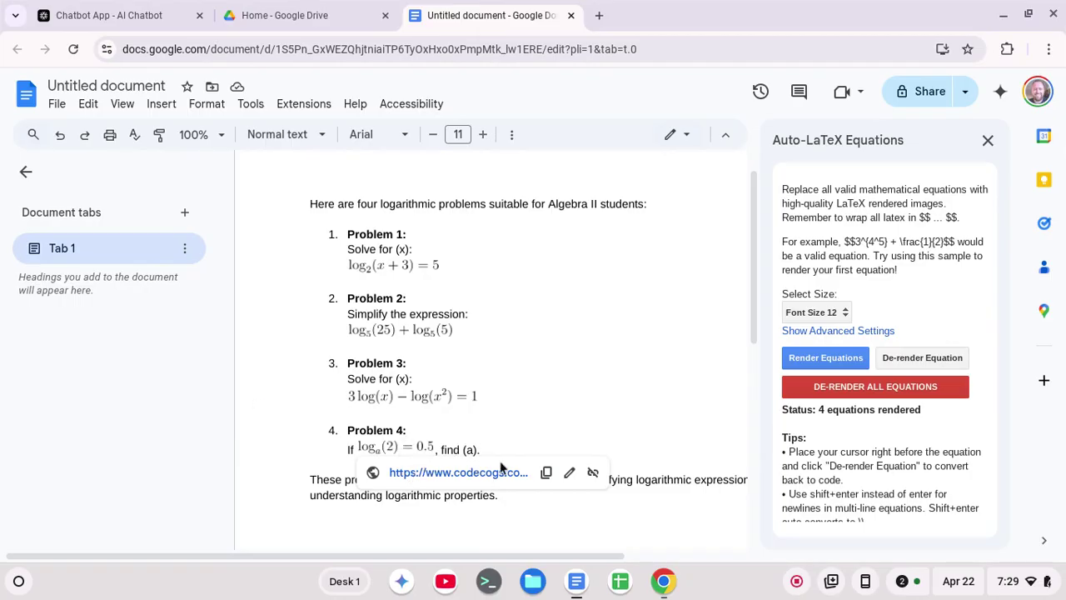
Revert to code, put Problem 4's $$ equation on its own line between 'If' and ', find (a).', and re-render
left_click(858, 385)
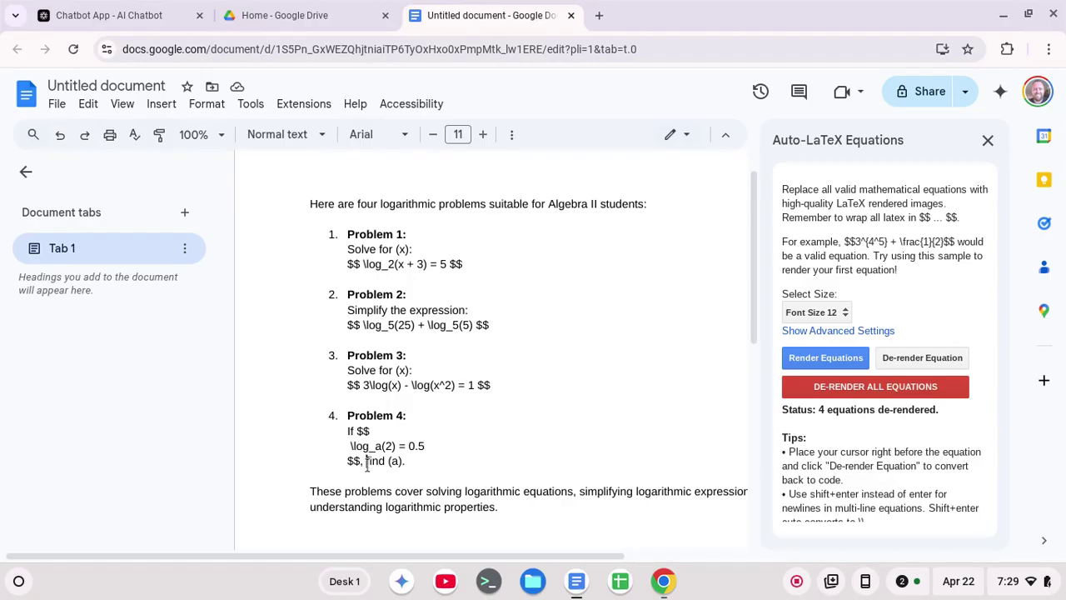
left_click(365, 462)
key("BackSpace")
key("Return")
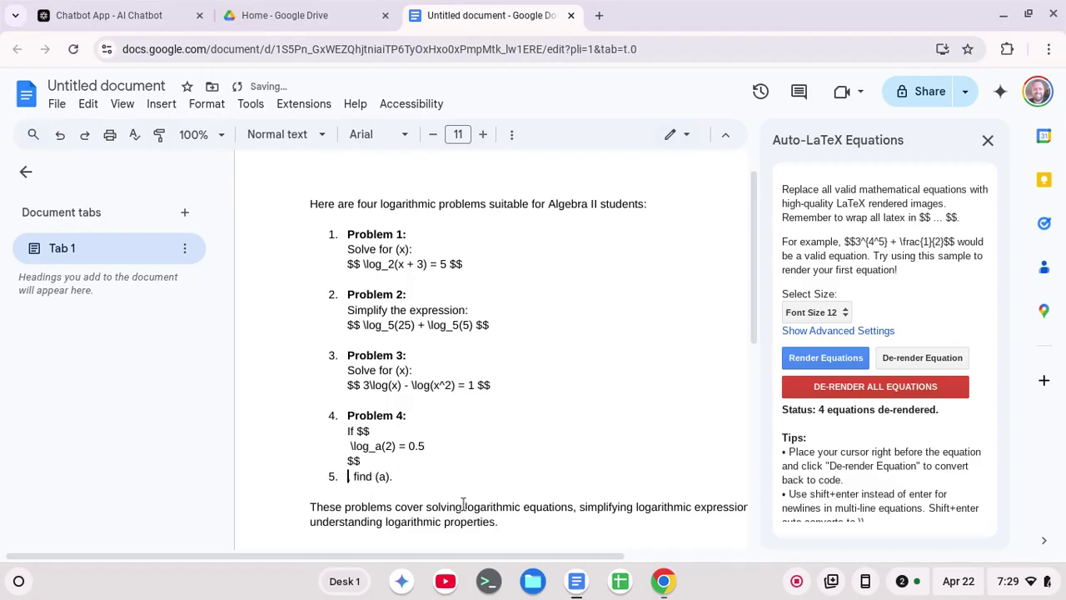
type(",")
left_click(357, 431)
key("Return")
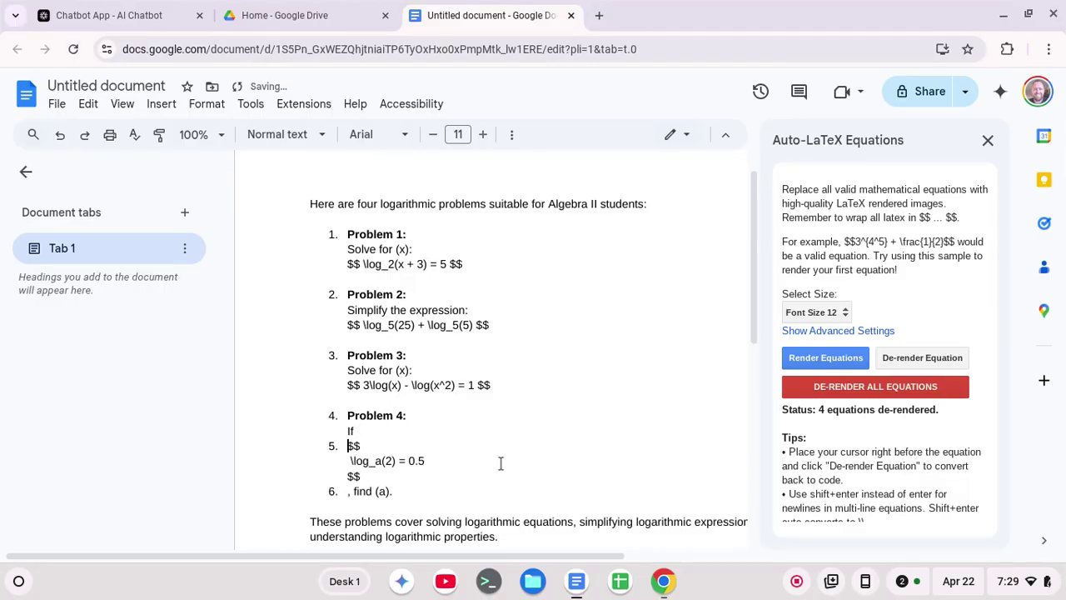
key("BackSpace")
left_click(845, 357)
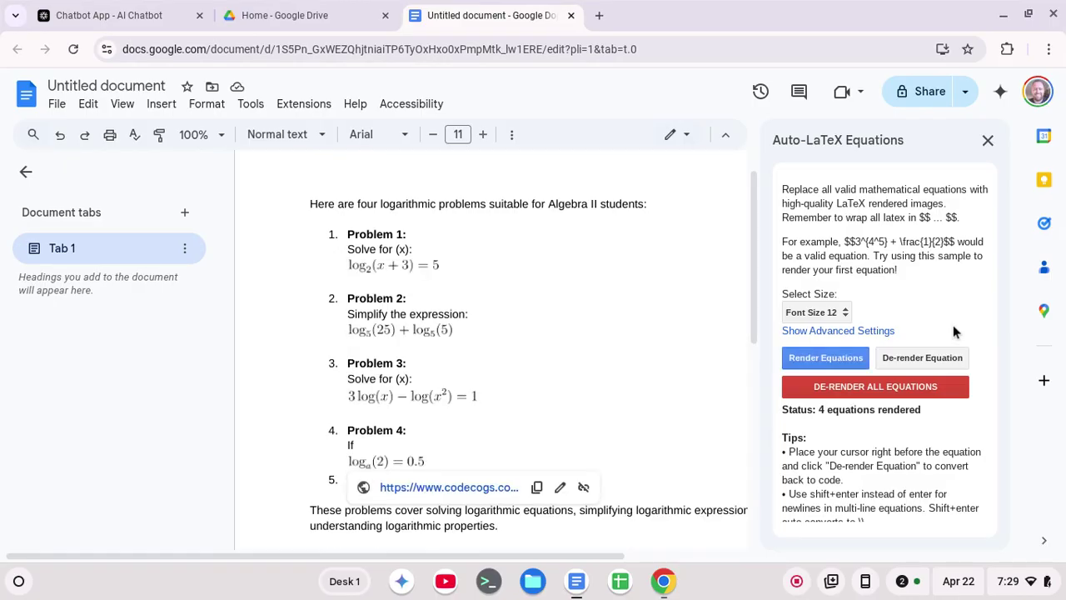
Remove the stray item 5 number so ', find (a).' continues Problem 4
scroll(453, 373, "down", 2)
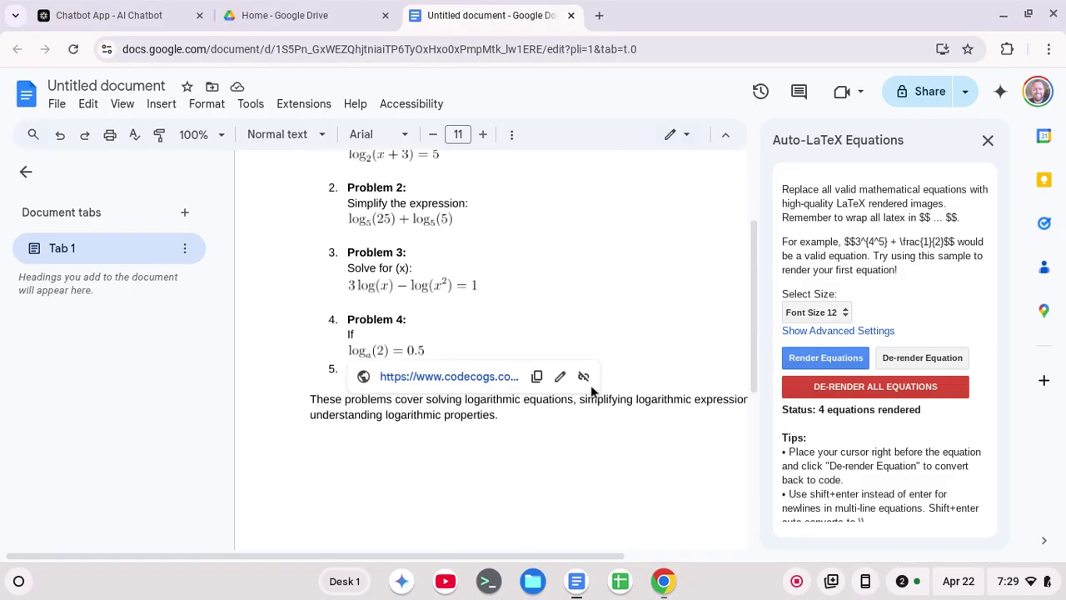
left_click(344, 369)
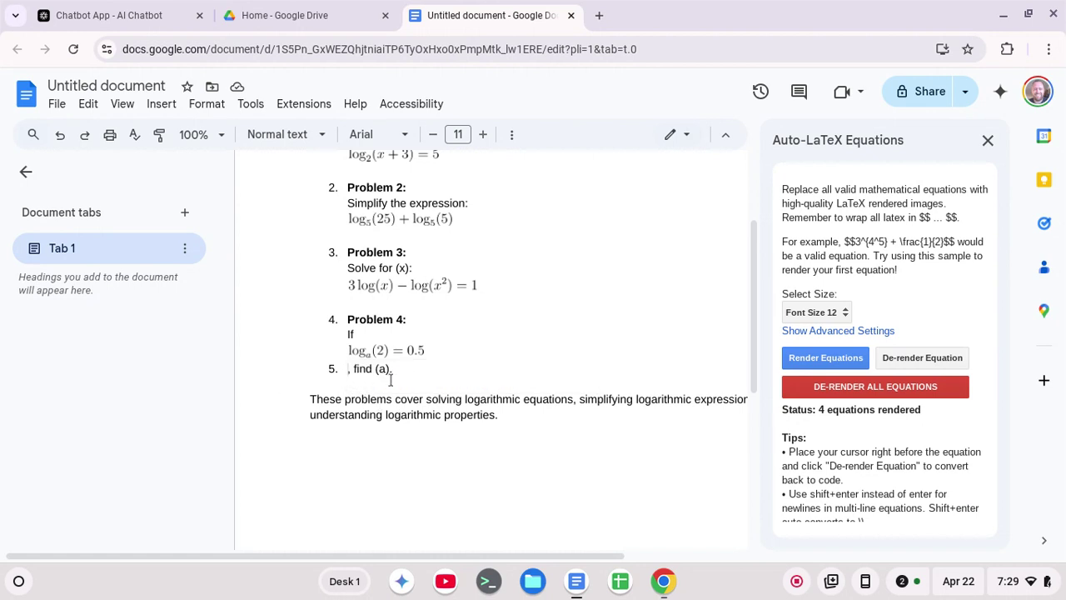
key("BackSpace")
scroll(583, 418, "up", 3)
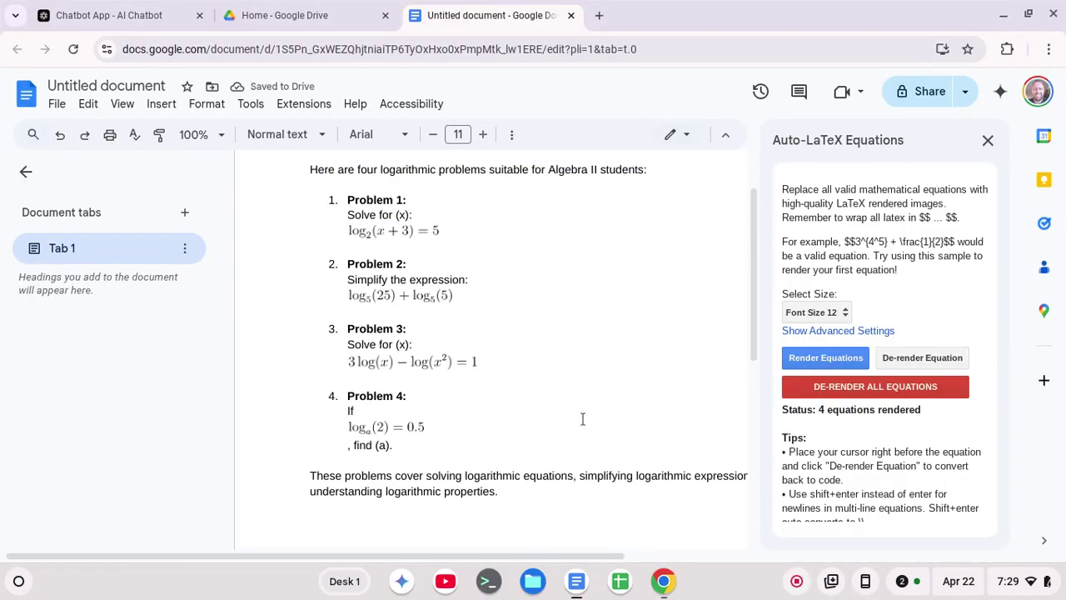
Close the Auto-LaTeX Equations sidebar and review the four finished problems
left_click(987, 140)
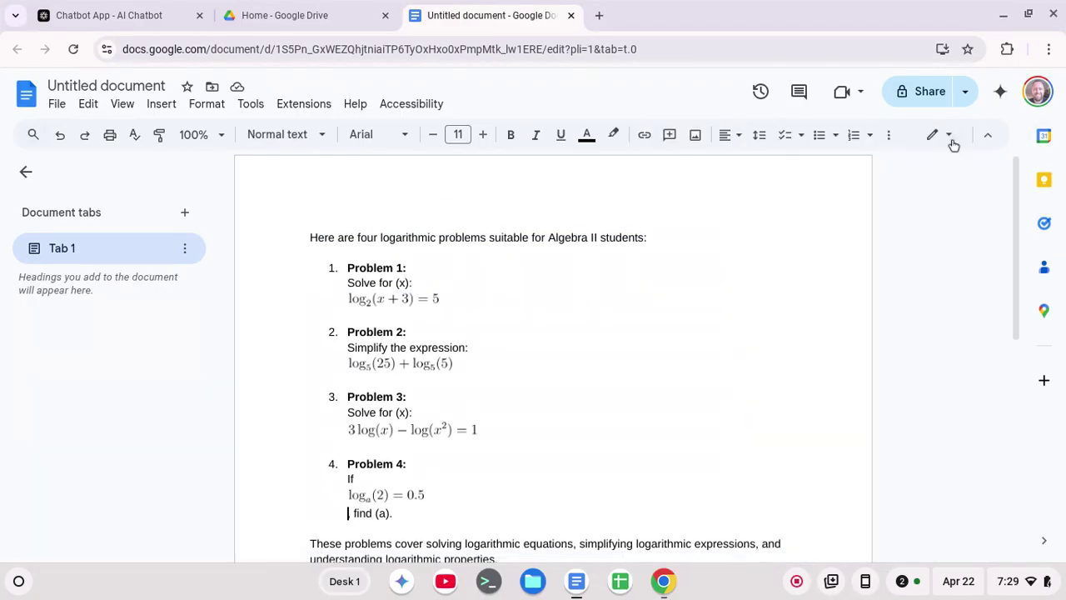
scroll(756, 425, "down", 2)
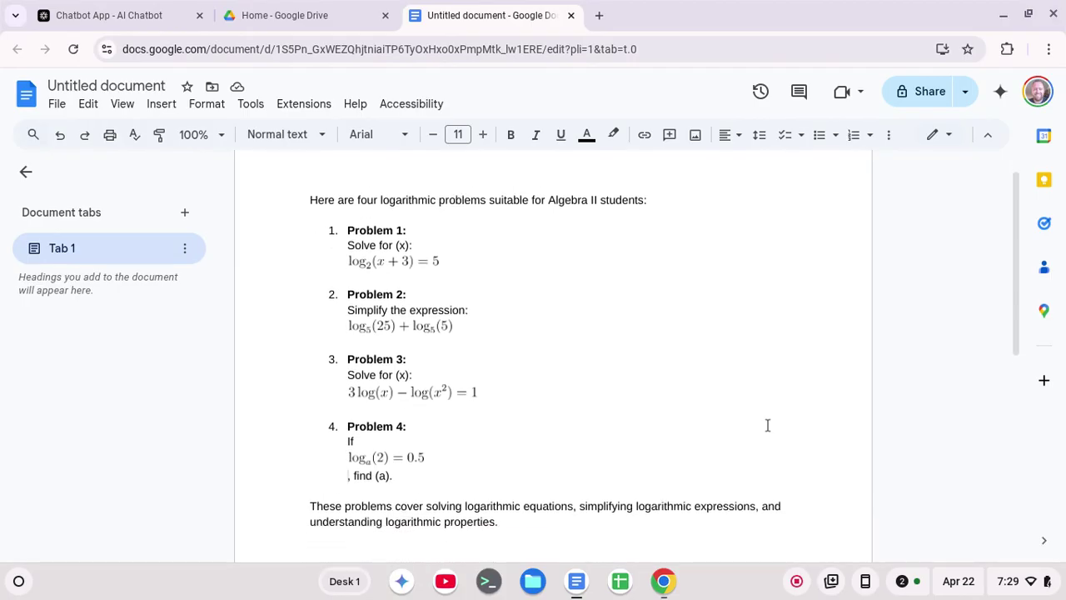